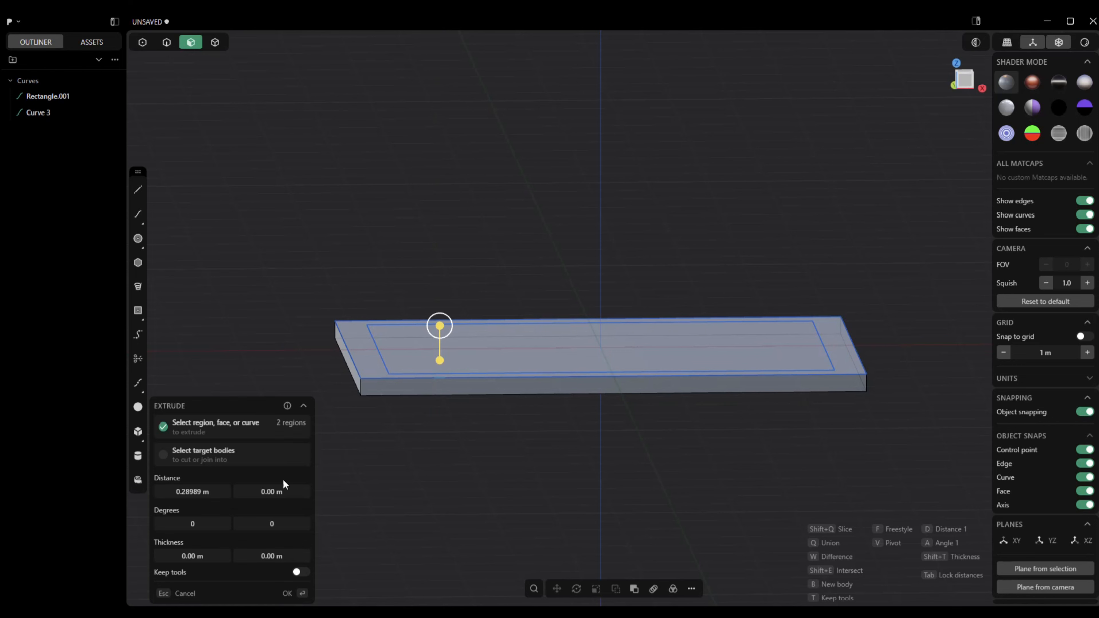
Extrude the two nested rectangular regions about 0.29 m into a flat slab.
{"action": "left_click", "coordinate": [287, 597]}
{"action": "middle_click_drag", "start_coordinate": [360, 422], "coordinate": [367, 478]}
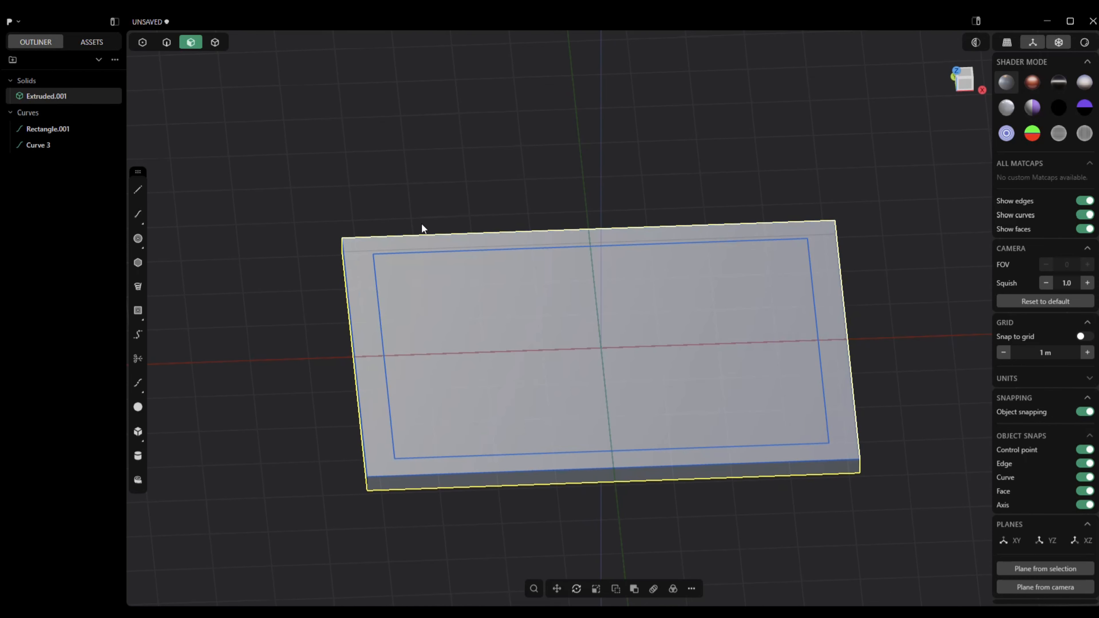
Round all four corners of the inner rectangle curve on the slab with equal fillets.
{"action": "left_click", "coordinate": [172, 44]}
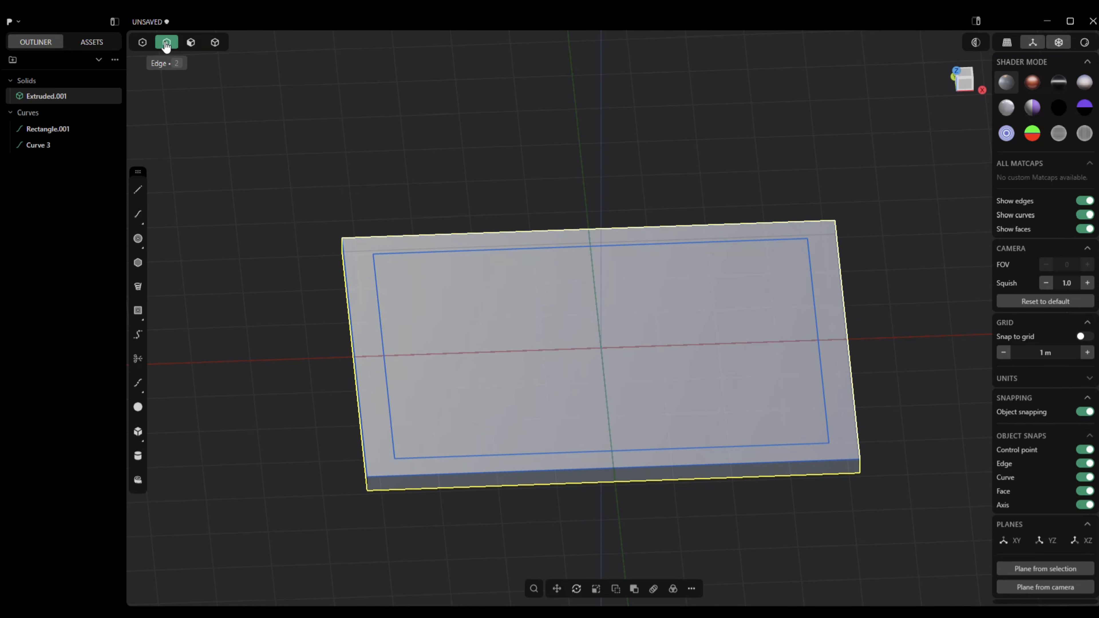
{"action": "left_click", "coordinate": [398, 248]}
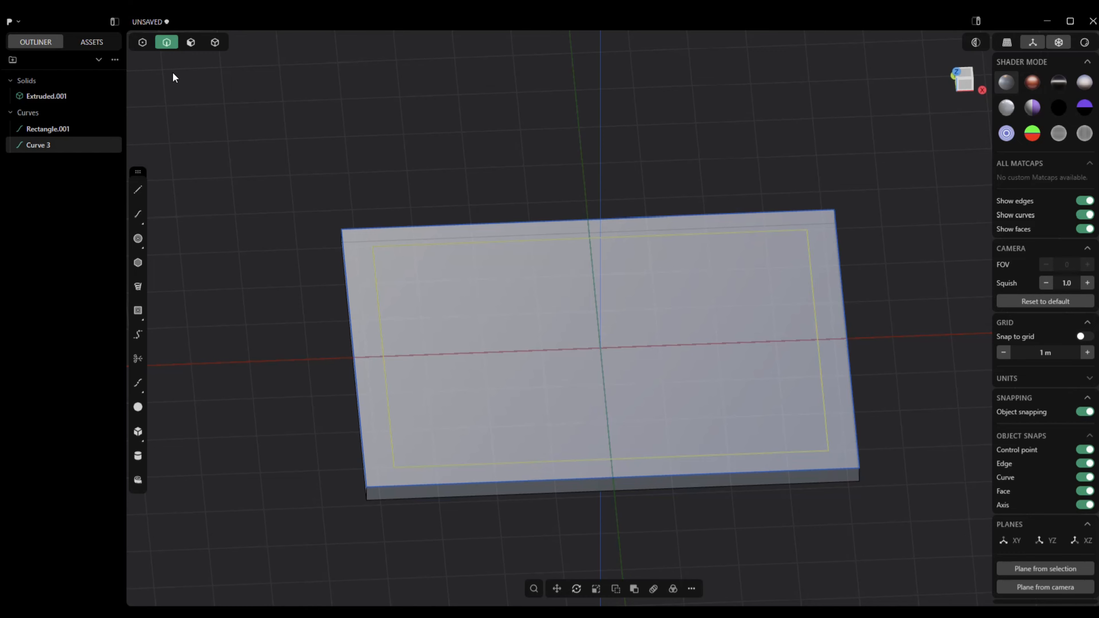
{"action": "left_click", "coordinate": [143, 42]}
{"action": "middle_click_drag", "start_coordinate": [165, 87], "coordinate": [890, 70]}
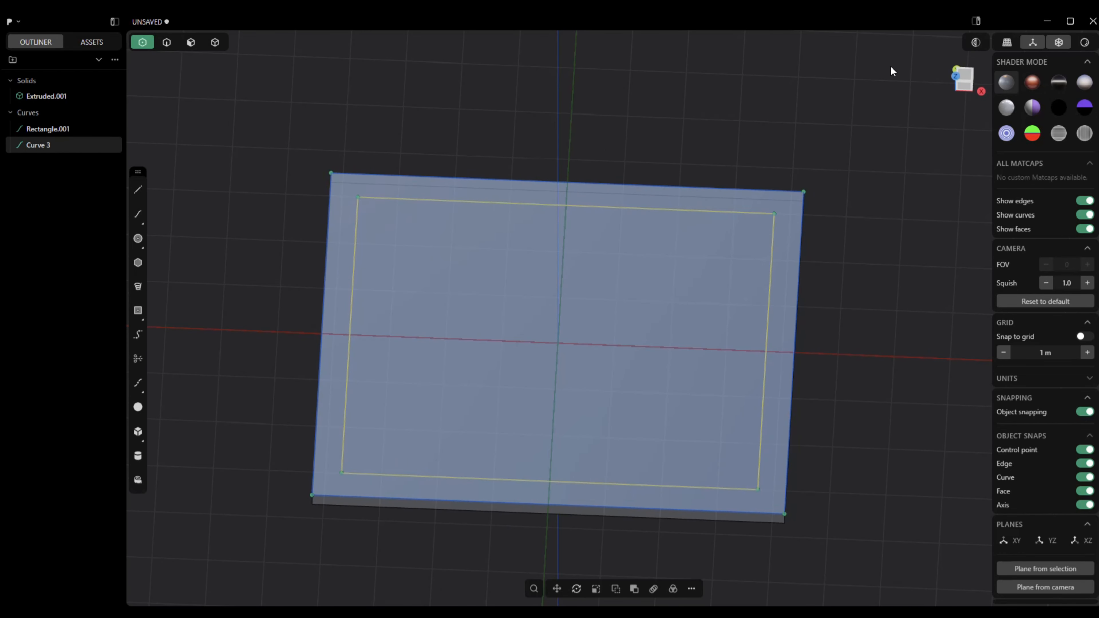
{"action": "left_click", "coordinate": [966, 80]}
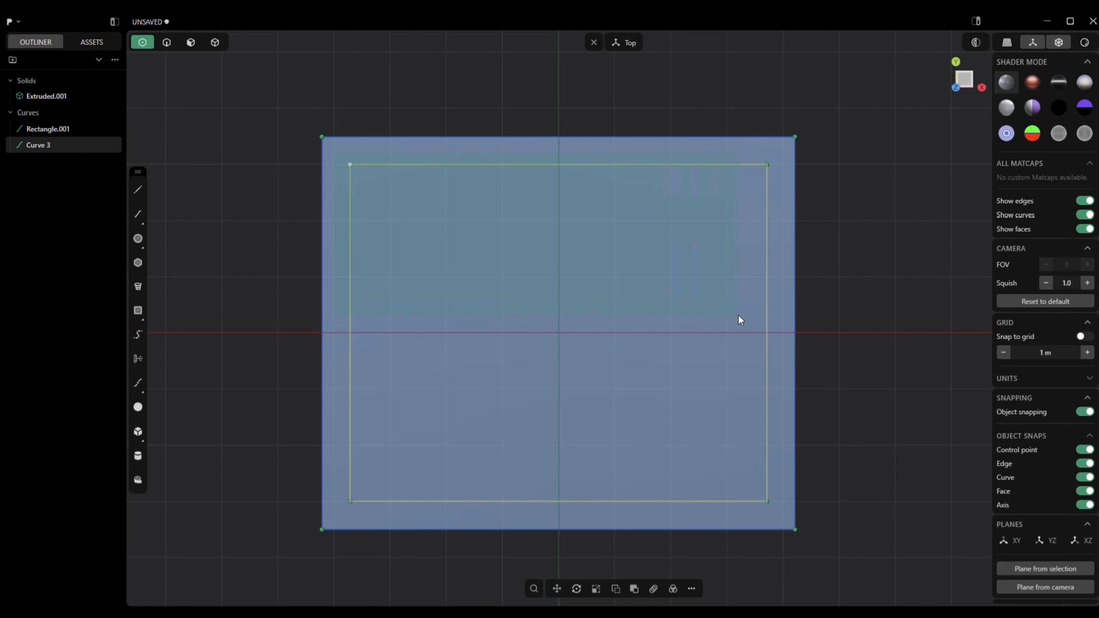
{"action": "left_click", "coordinate": [782, 508]}
{"action": "key", "text": "f"}
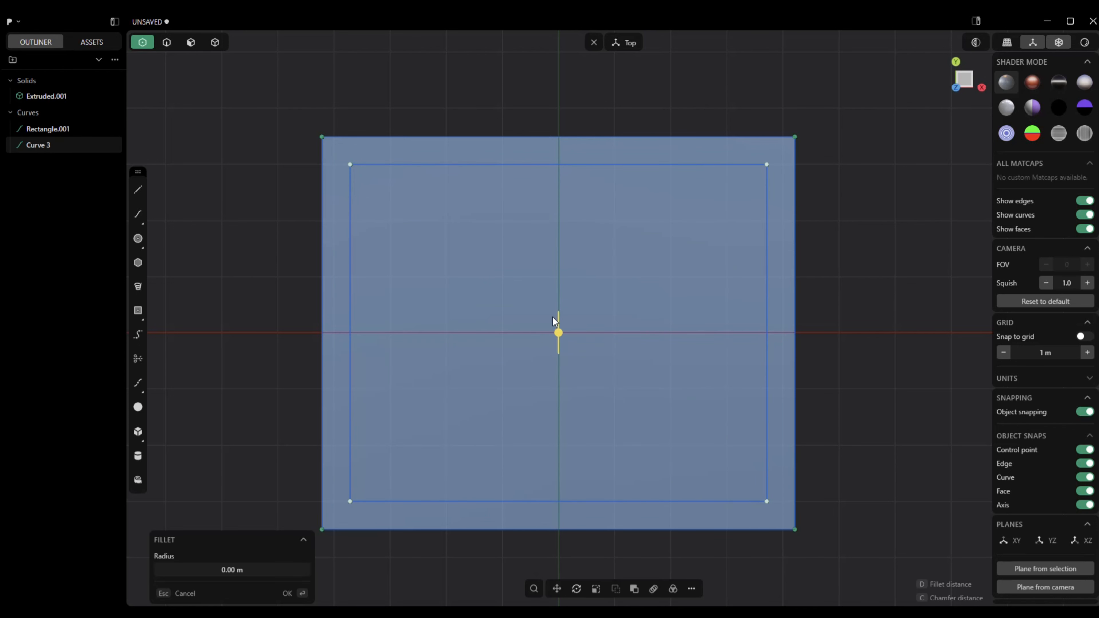
{"action": "mouse_move", "coordinate": [559, 334]}
{"action": "left_mouse_down"}
{"action": "mouse_move", "coordinate": [591, 356]}
{"action": "mouse_move", "coordinate": [549, 315]}
{"action": "left_mouse_up"}
{"action": "left_click", "coordinate": [288, 593]}
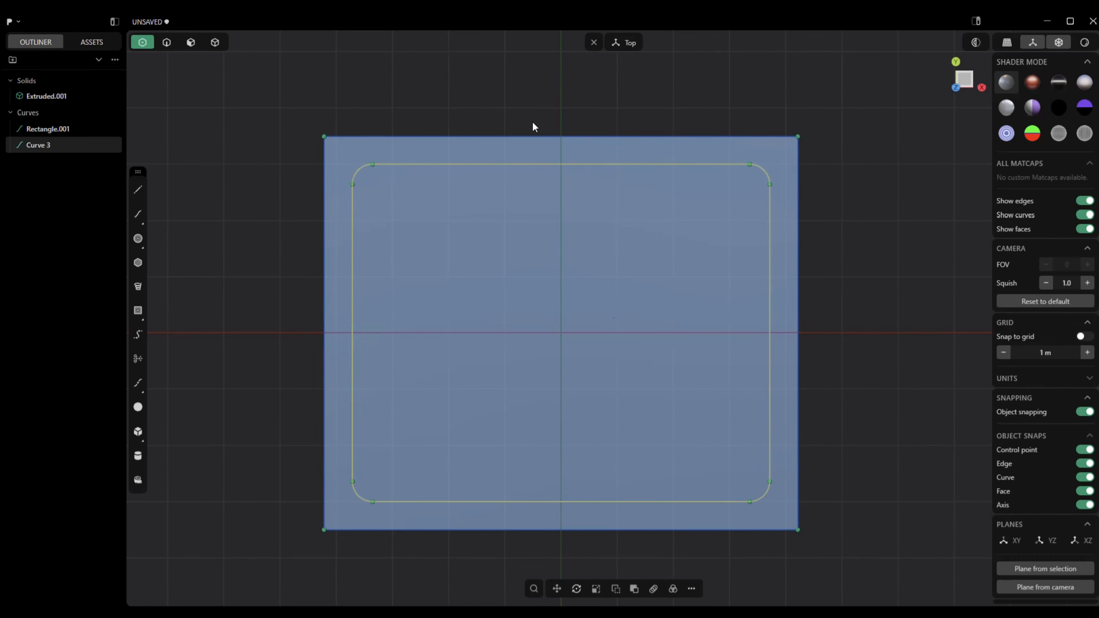
Create a thin round pipe along the rounded inner rectangle curve.
{"action": "left_click", "coordinate": [594, 42]}
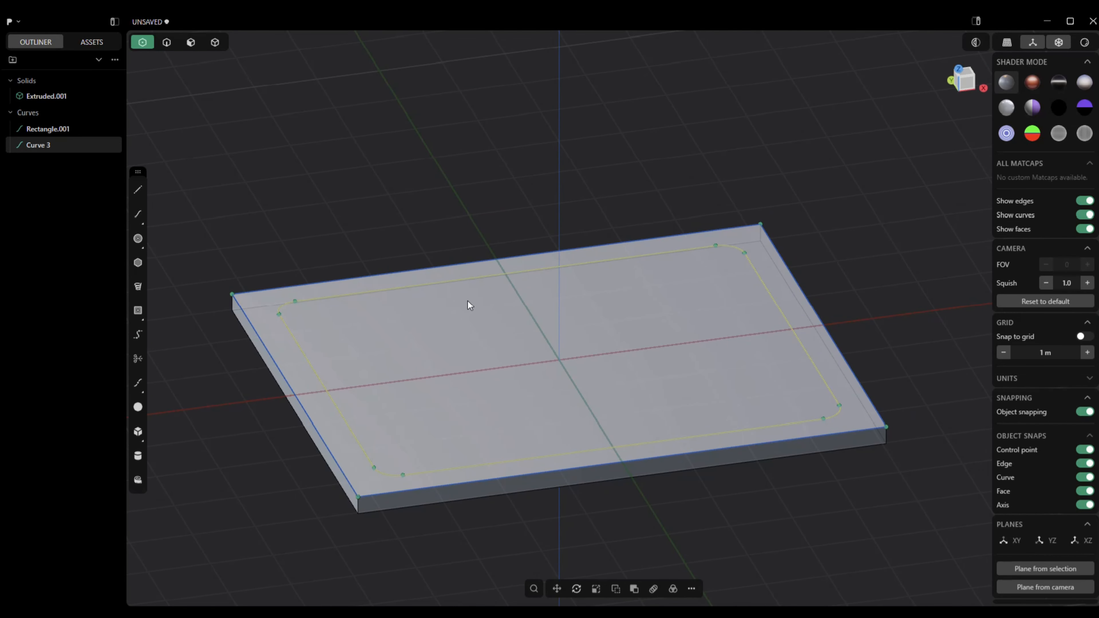
{"action": "key", "text": "shift+p"}
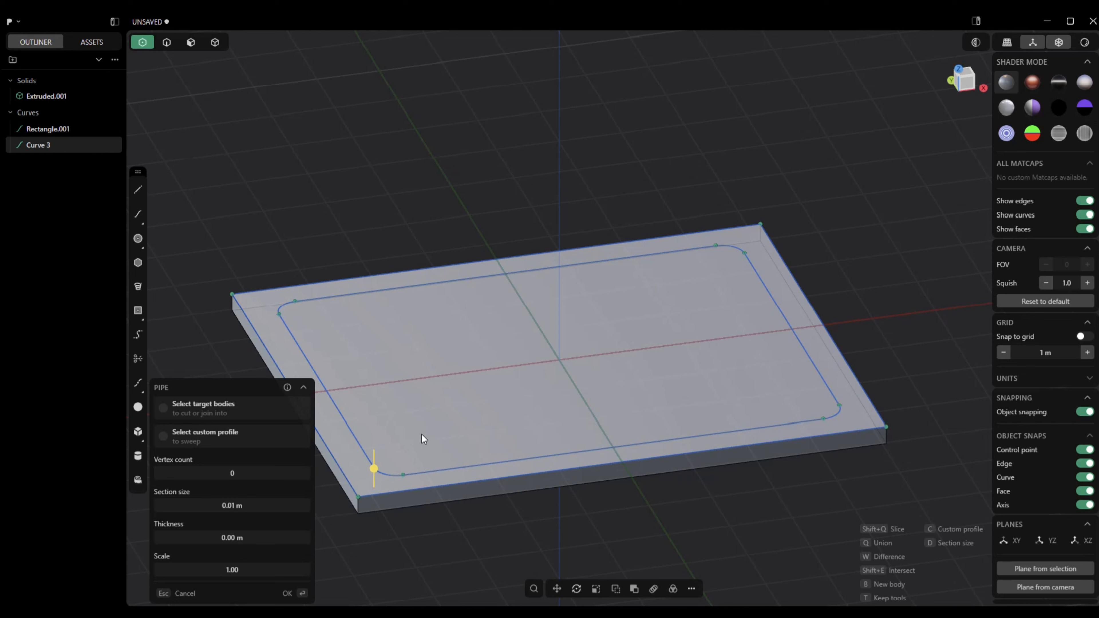
{"action": "left_click_drag", "start_coordinate": [377, 470], "coordinate": [379, 476]}
{"action": "left_click", "coordinate": [288, 593]}
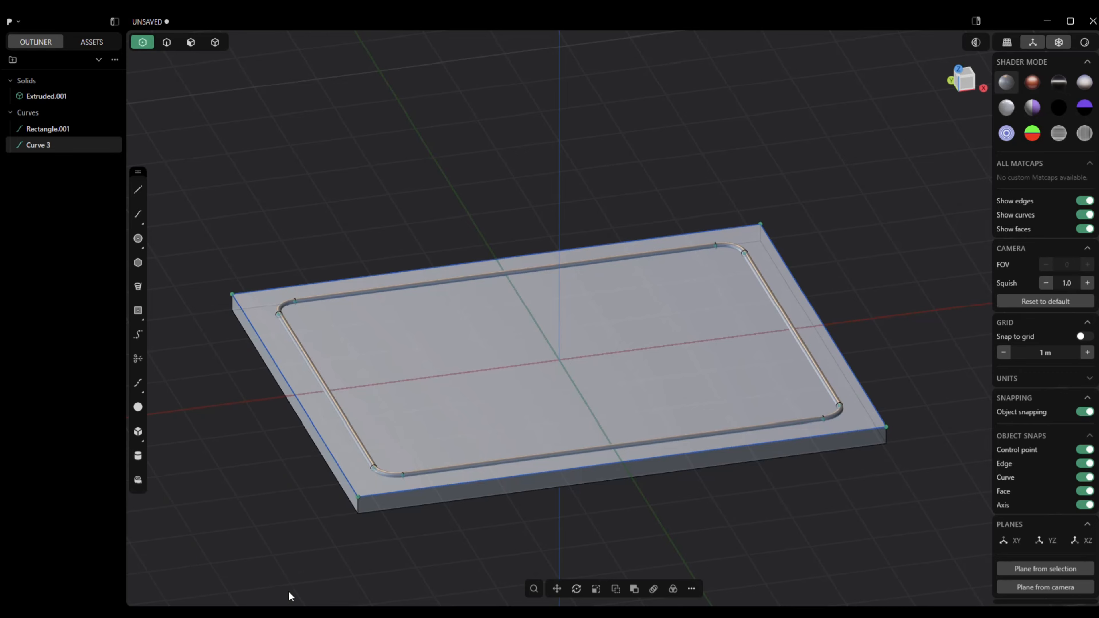
{"action": "scroll", "coordinate": [267, 435], "scroll_direction": "up", "scroll_amount": 3}
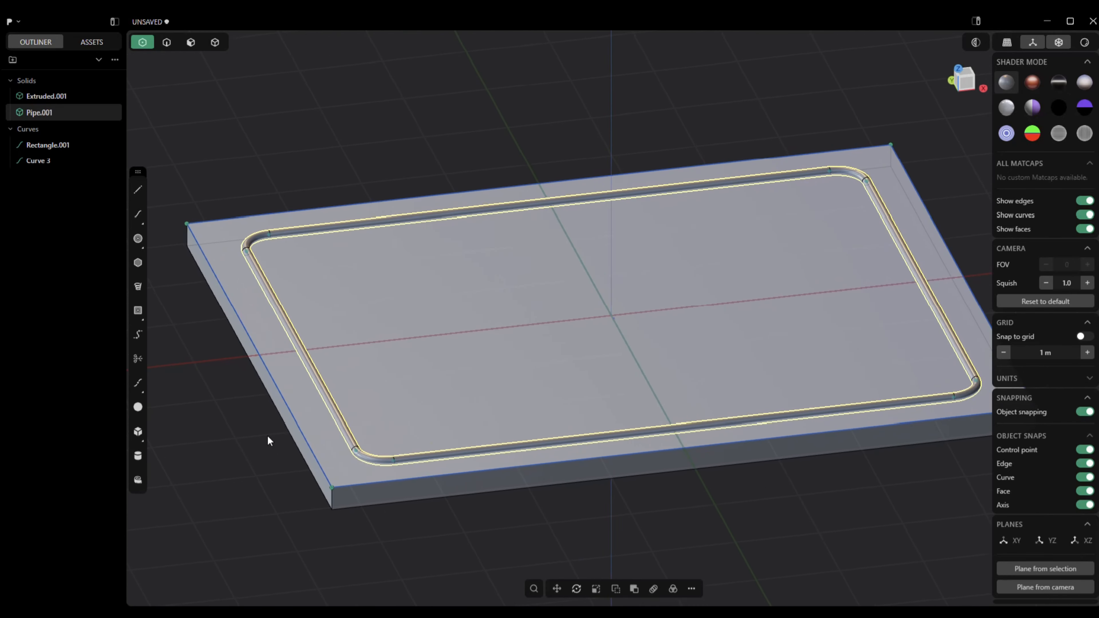
Subtract the pipe from the slab with a Boolean Difference to cut a groove around its top face.
{"action": "left_click", "coordinate": [215, 42]}
{"action": "left_click", "coordinate": [335, 391]}
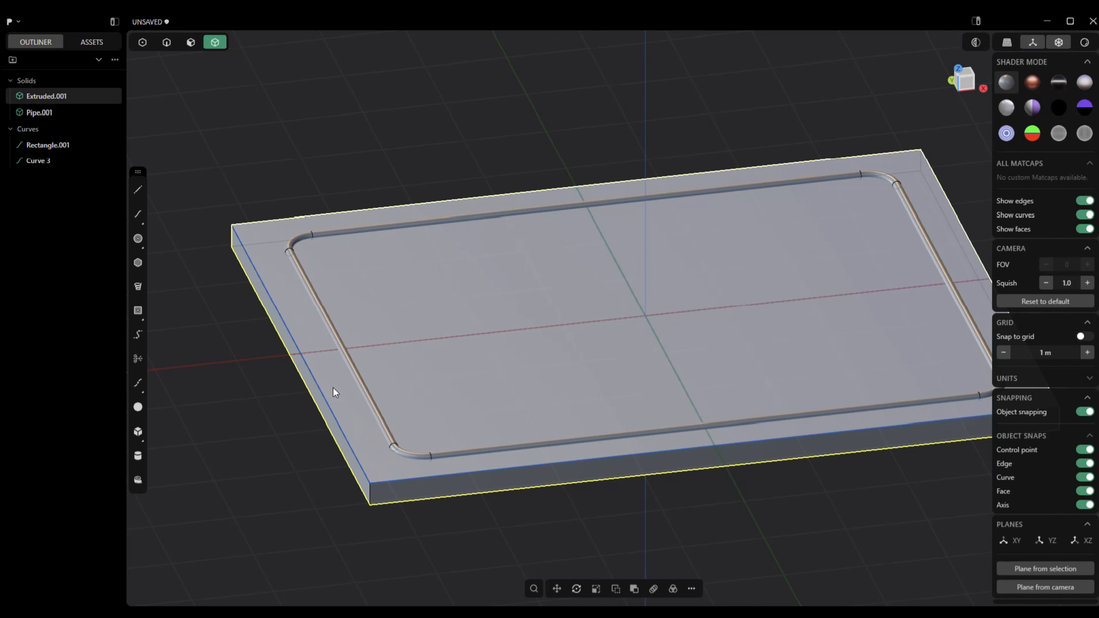
{"action": "key", "text": "shift+d"}
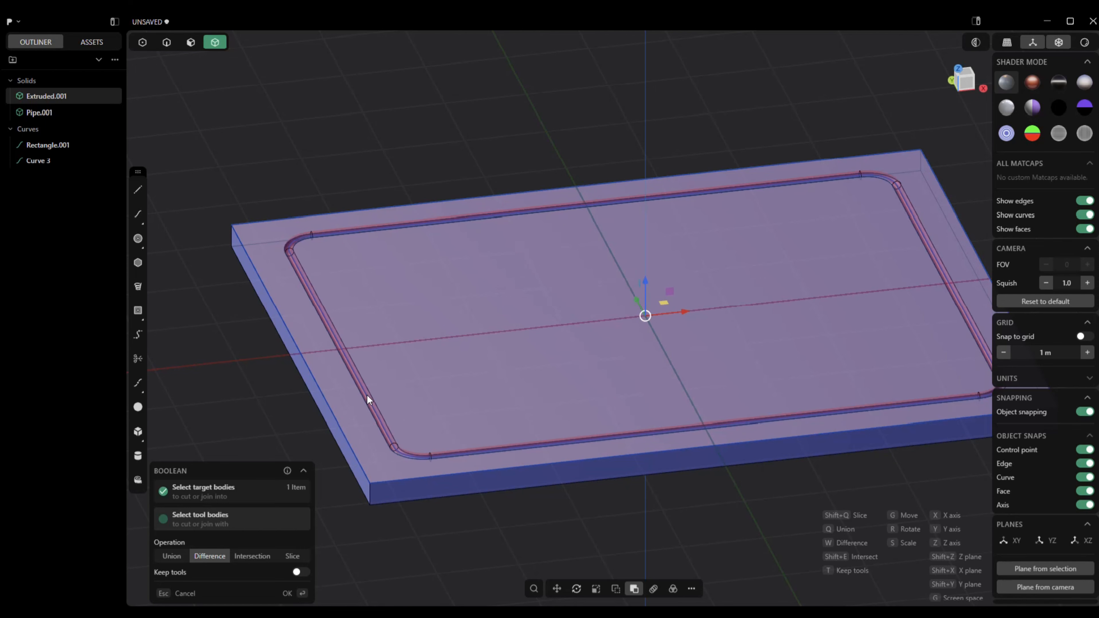
{"action": "left_click", "coordinate": [286, 592]}
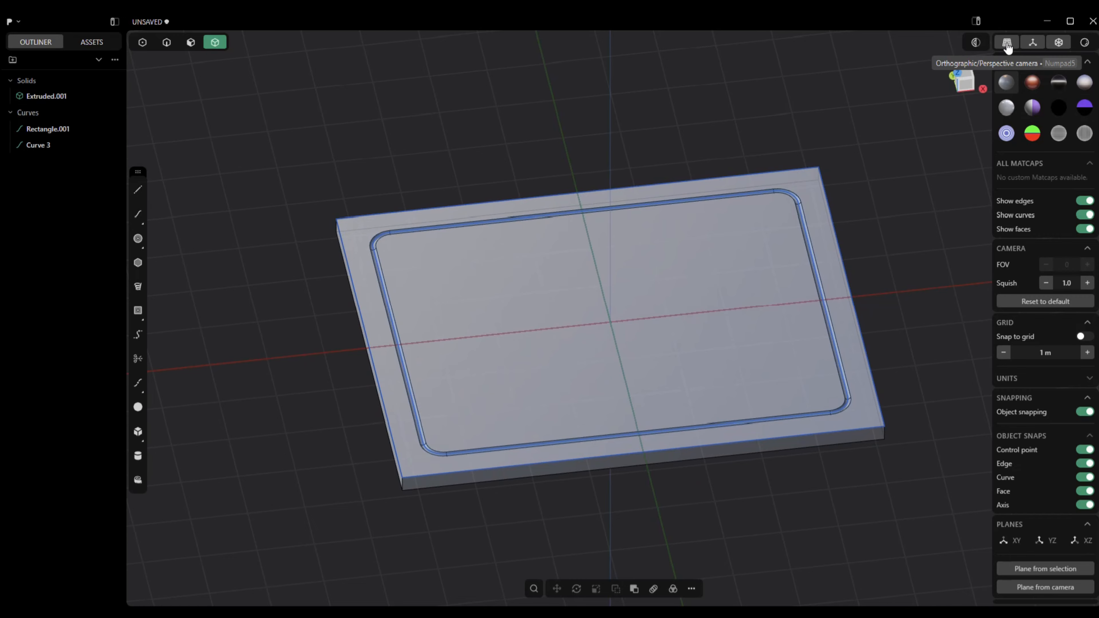
Switch the camera to perspective and hide the curves Rectangle.001 and Curve 3.
{"action": "left_click", "coordinate": [1008, 43]}
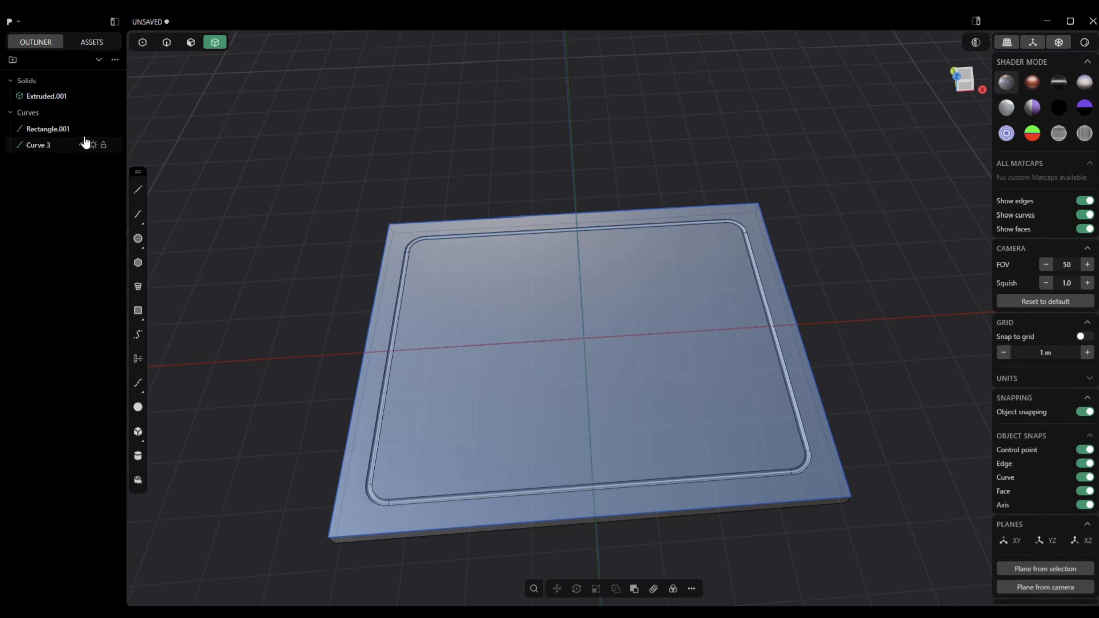
{"action": "left_click", "coordinate": [82, 129]}
{"action": "left_click", "coordinate": [82, 145]}
Draw a narrow rectangle centred on the origin in the top view, running along Y almost to the groove.
{"action": "key", "text": "7"}
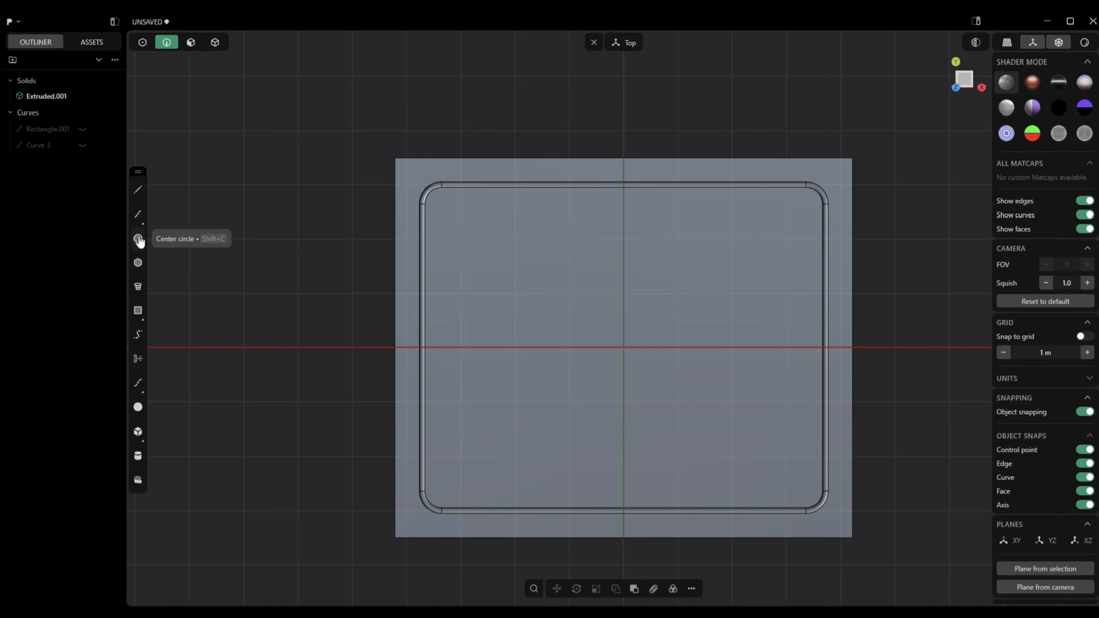
{"action": "left_click", "coordinate": [137, 310]}
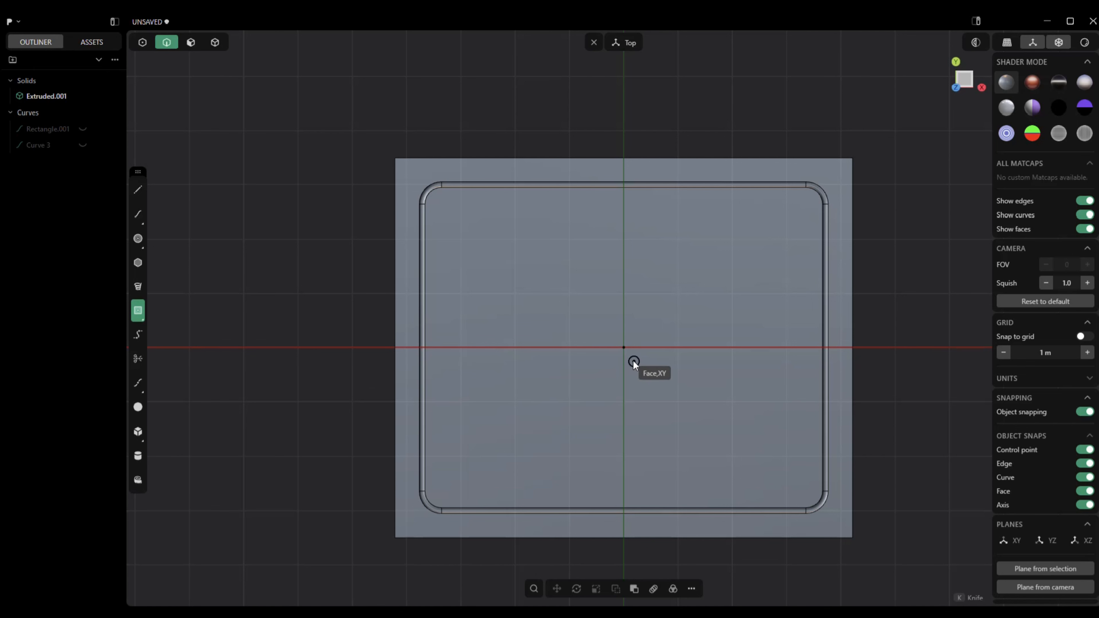
{"action": "left_click", "coordinate": [624, 348]}
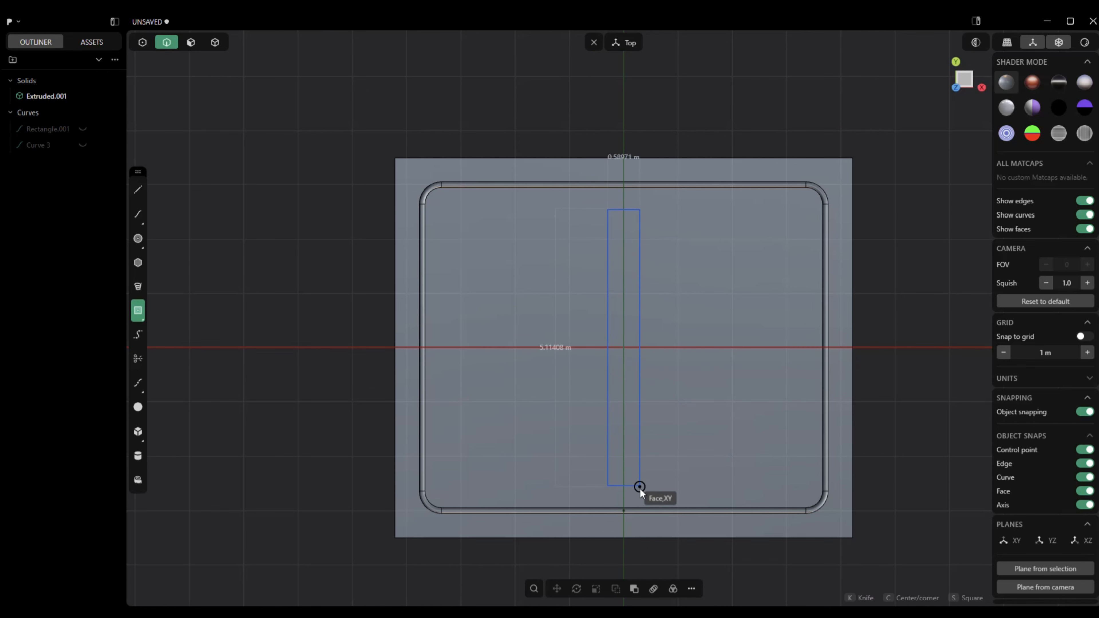
{"action": "left_click", "coordinate": [629, 498]}
{"action": "scroll", "coordinate": [630, 505], "scroll_direction": "up", "scroll_amount": 2}
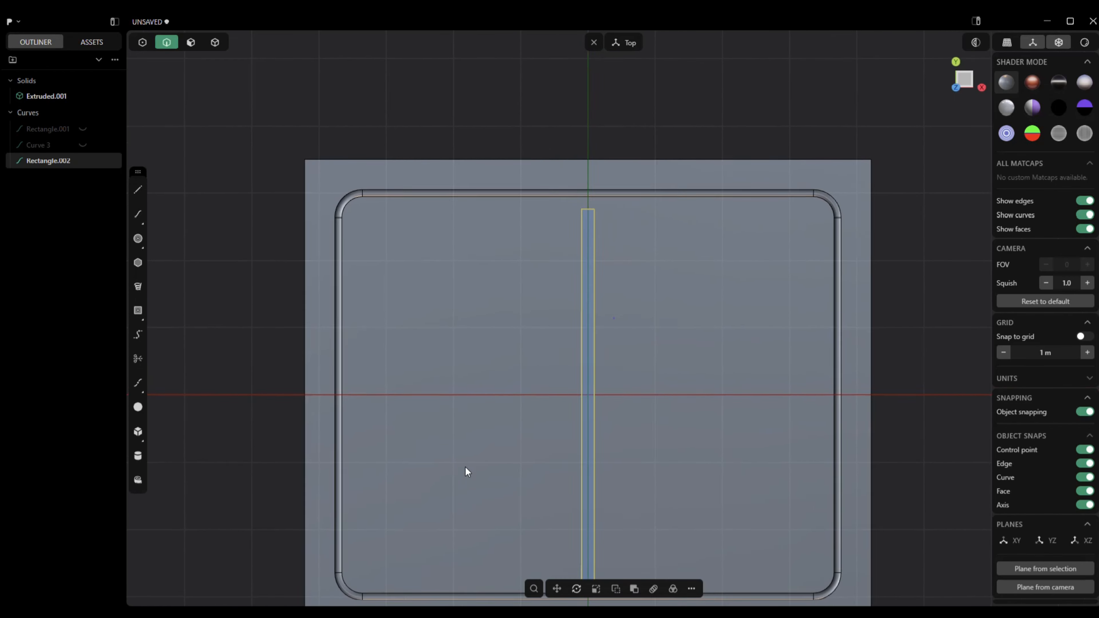
Fillet all four corners of the narrow rectangle with a radius of about 0.054 m.
{"action": "left_click", "coordinate": [143, 42]}
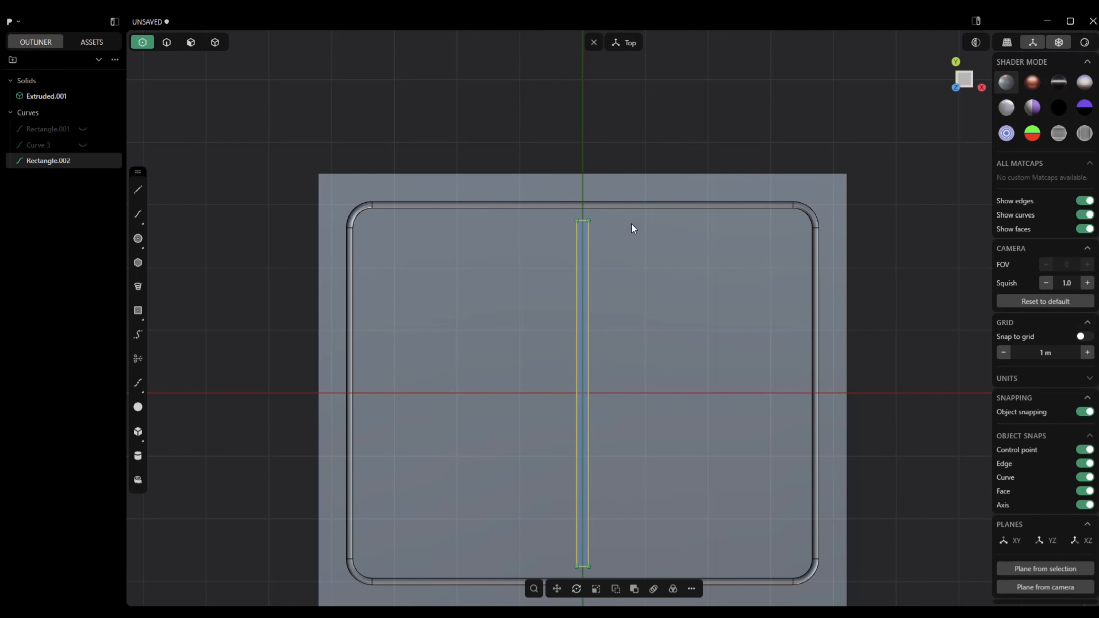
{"action": "scroll", "coordinate": [625, 403], "scroll_direction": "down", "scroll_amount": 1}
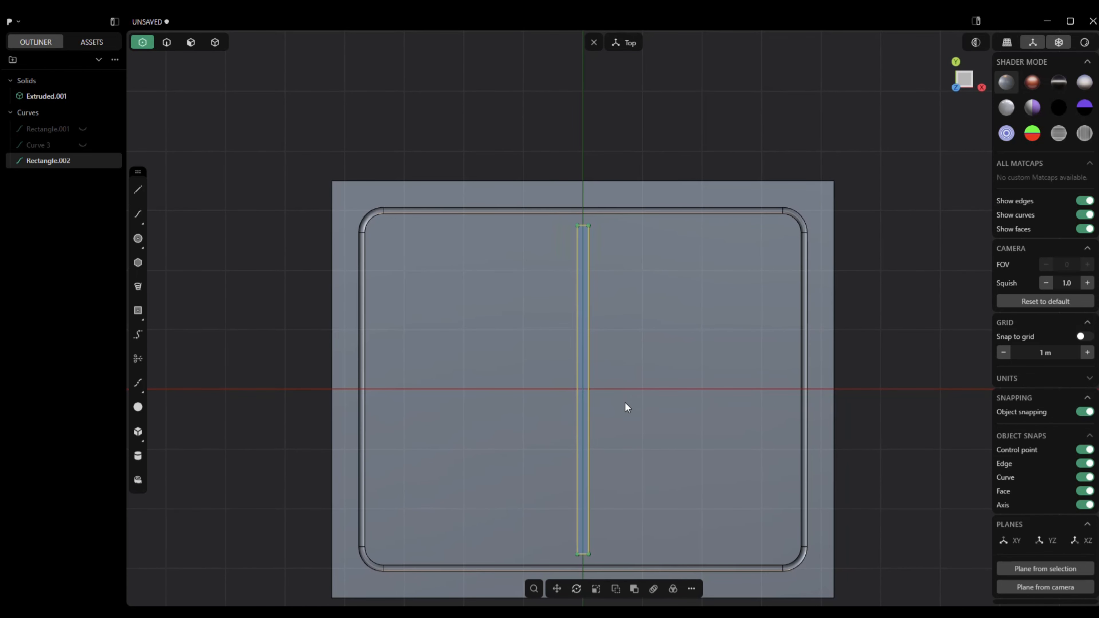
{"action": "left_click_drag", "start_coordinate": [565, 221], "coordinate": [611, 269]}
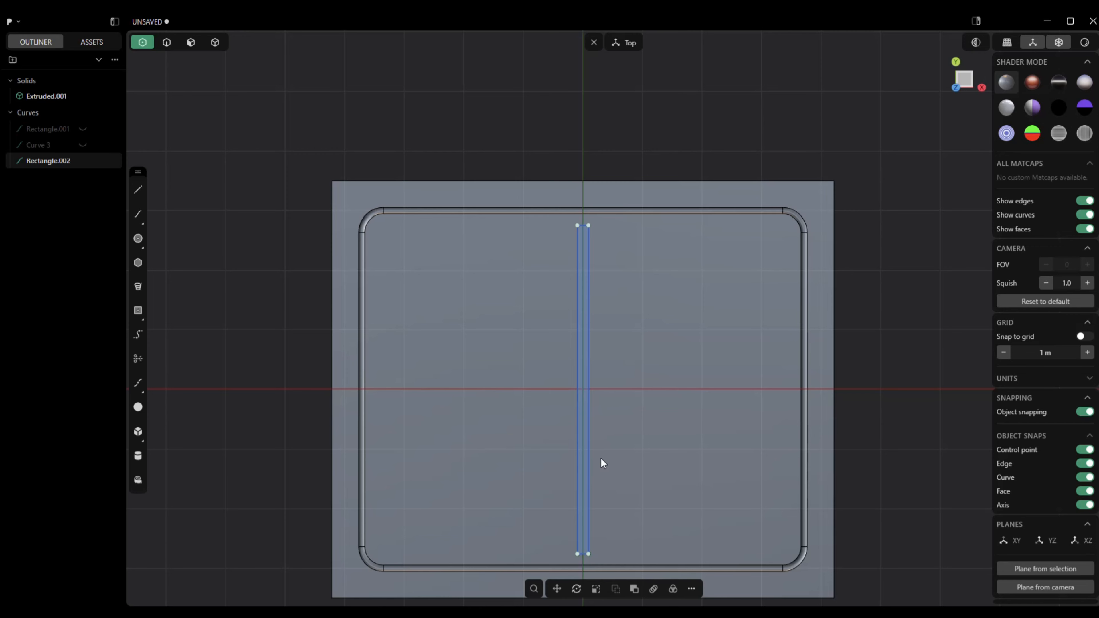
{"action": "key", "text": "f"}
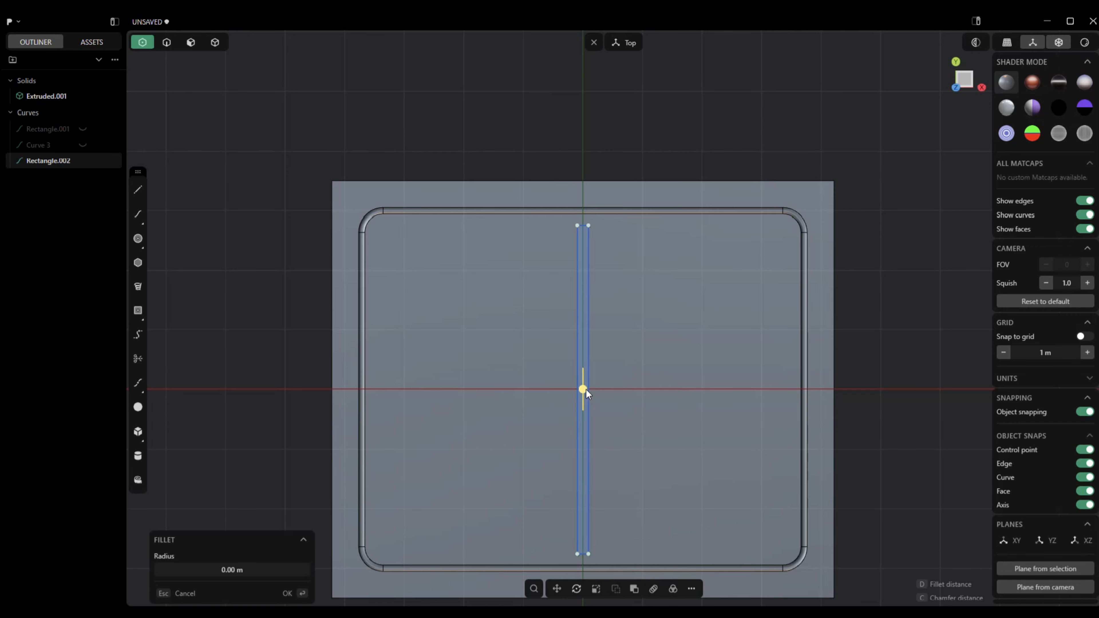
{"action": "left_click_drag", "start_coordinate": [586, 391], "coordinate": [588, 395]}
{"action": "scroll", "coordinate": [585, 405], "scroll_direction": "up", "scroll_amount": 4}
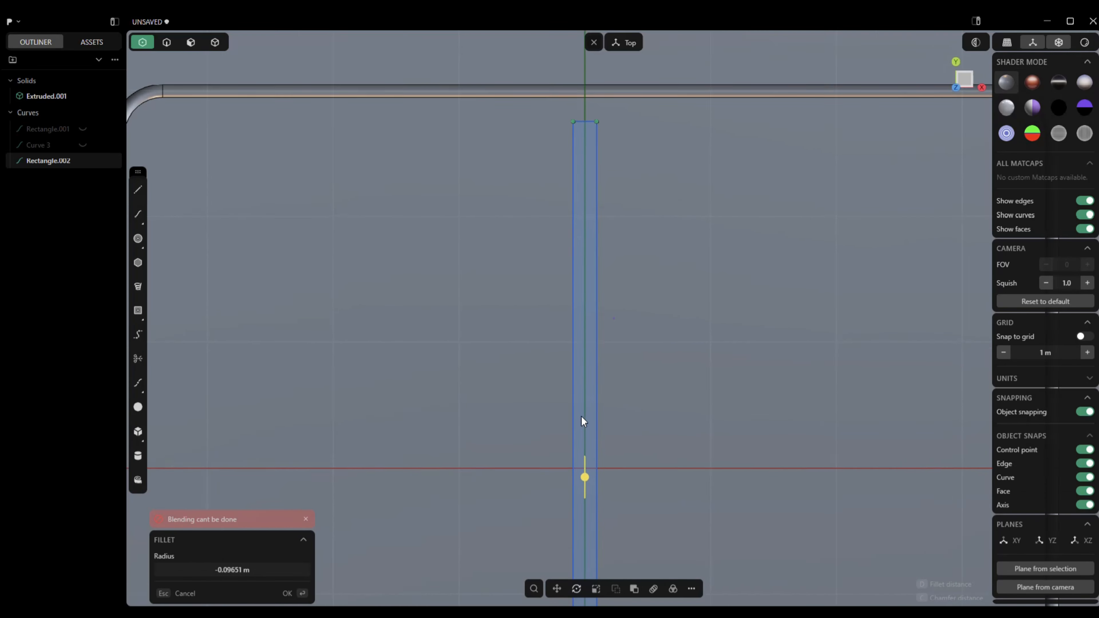
{"action": "middle_click_drag", "start_coordinate": [584, 508], "coordinate": [580, 553], "text": "shift"}
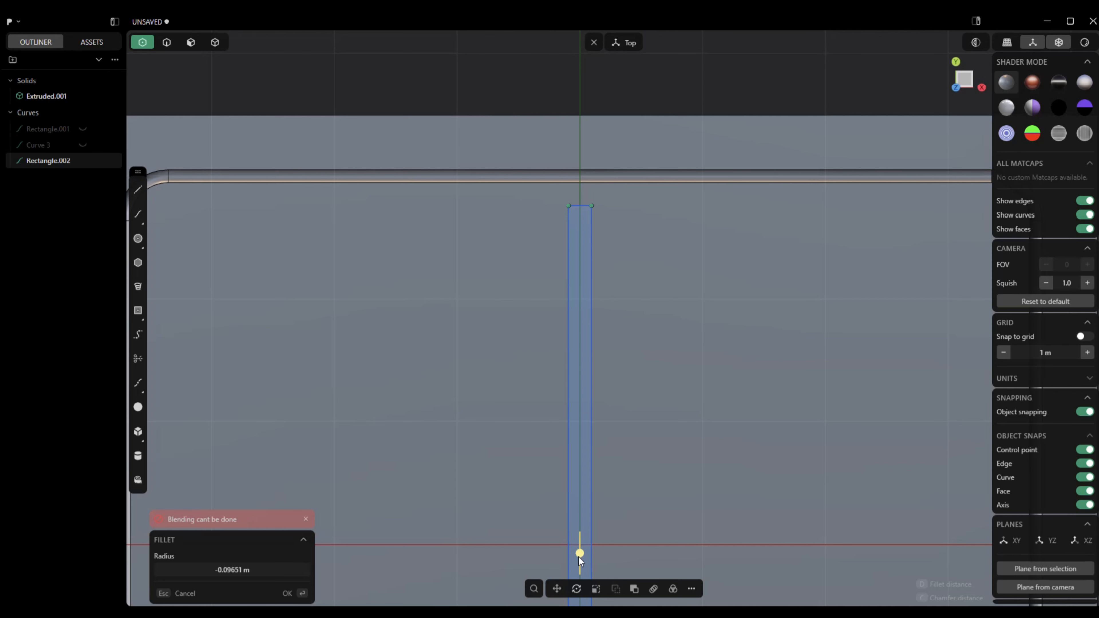
{"action": "left_click_drag", "start_coordinate": [578, 554], "coordinate": [584, 549]}
{"action": "scroll", "coordinate": [650, 321], "scroll_direction": "up", "scroll_amount": 5}
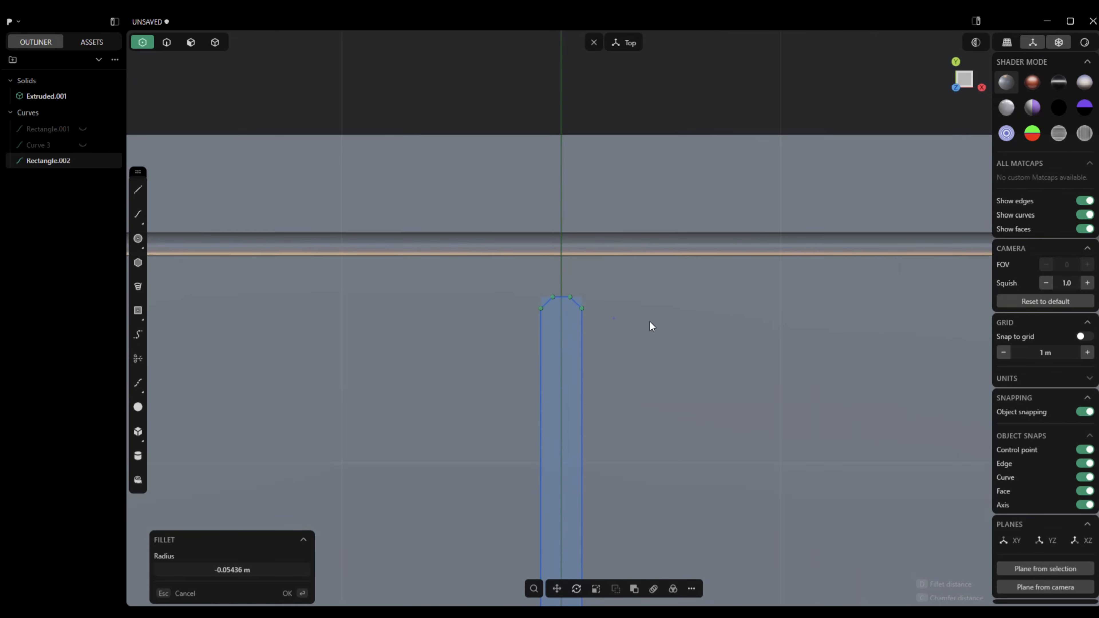
Readjust the narrow rectangle's corner fillet radius to about 0.056 m and apply it.
{"action": "scroll", "coordinate": [650, 321], "scroll_direction": "down", "scroll_amount": 5}
{"action": "scroll", "coordinate": [595, 370], "scroll_direction": "up", "scroll_amount": 2}
{"action": "left_click_drag", "start_coordinate": [555, 367], "coordinate": [555, 357]}
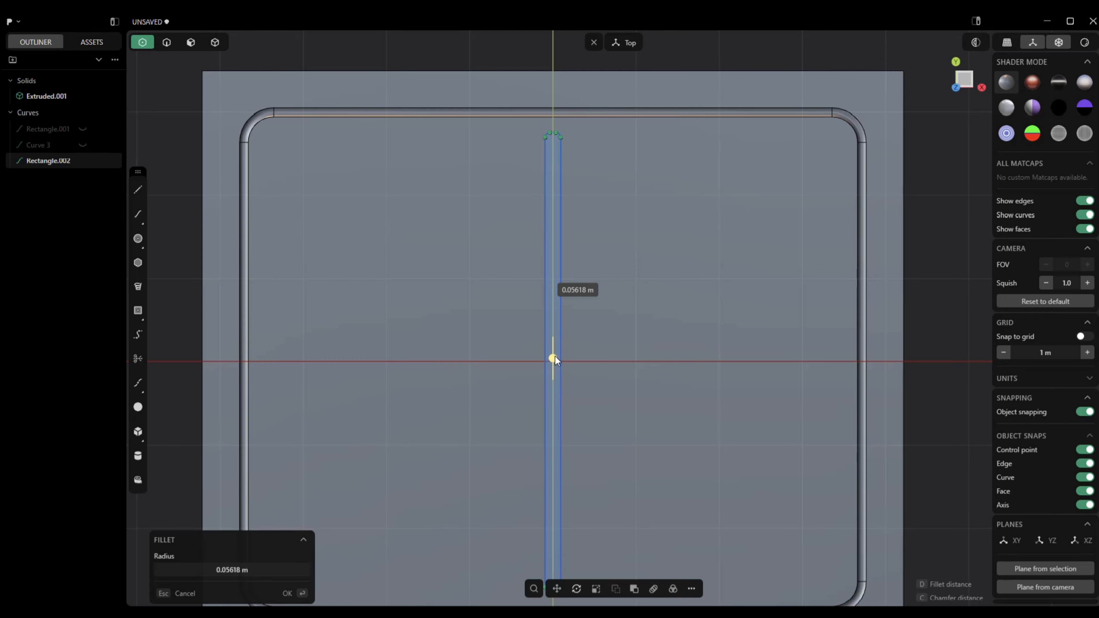
{"action": "scroll", "coordinate": [554, 357], "scroll_direction": "up", "scroll_amount": 5}
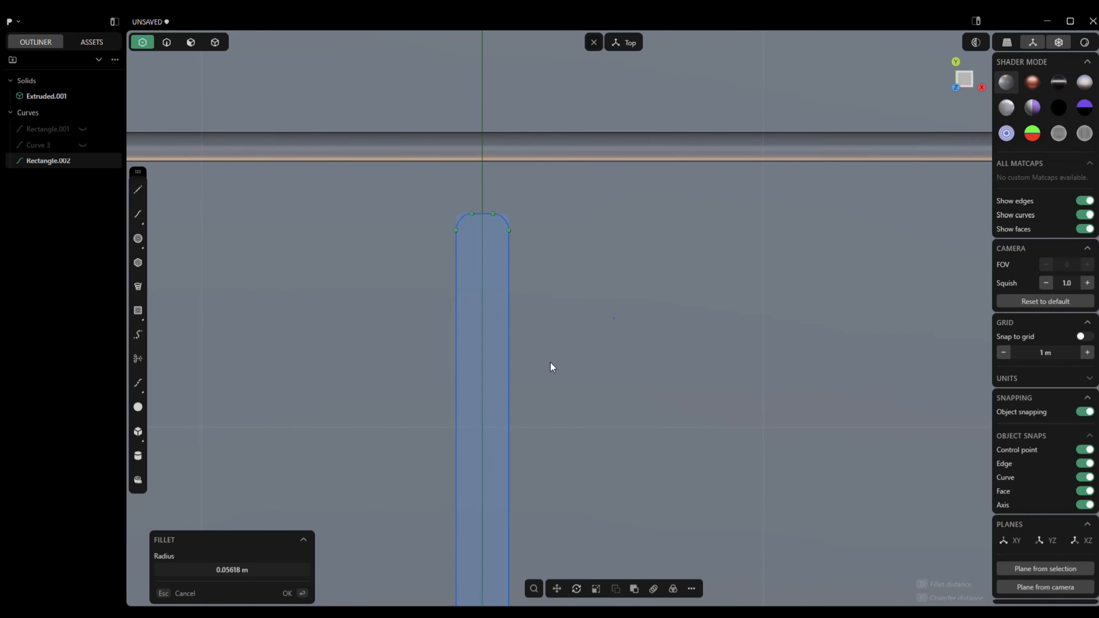
{"action": "scroll", "coordinate": [551, 362], "scroll_direction": "down", "scroll_amount": 4}
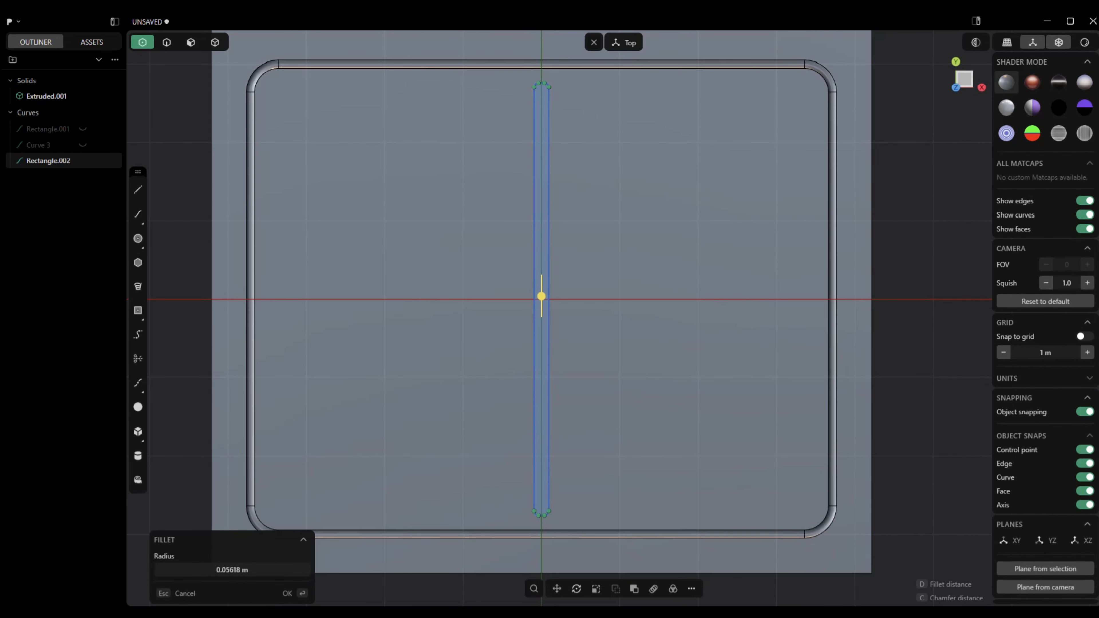
{"action": "left_click", "coordinate": [287, 593]}
Move the rounded slot curve about 3.1 m along negative X, close to the groove's side.
{"action": "scroll", "coordinate": [292, 575], "scroll_direction": "down", "scroll_amount": 2}
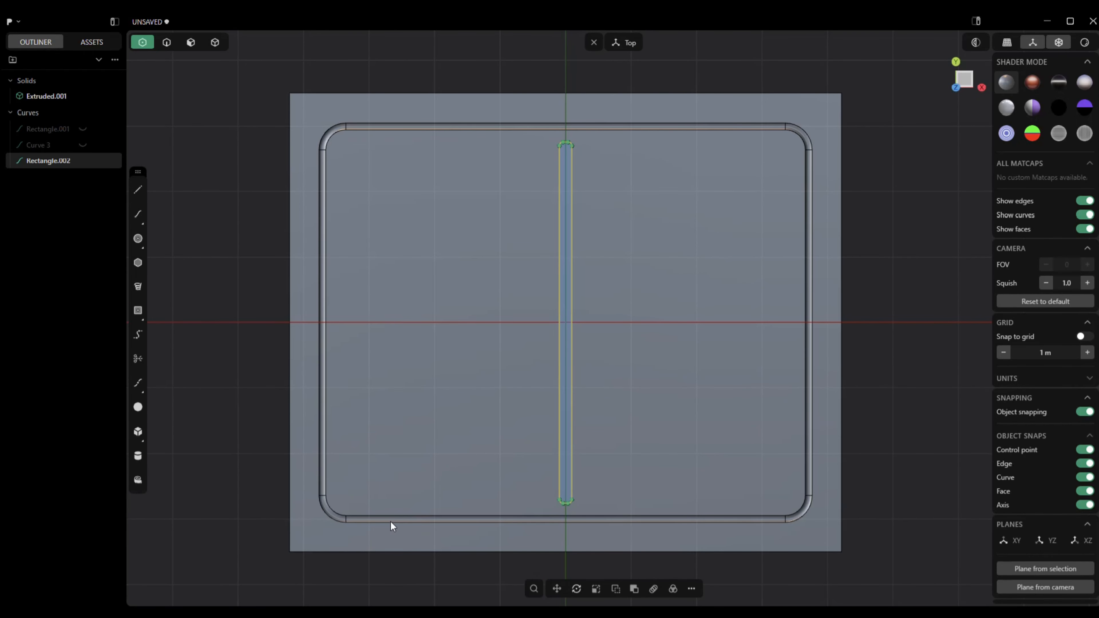
{"action": "key", "text": "g"}
{"action": "left_click_drag", "start_coordinate": [604, 322], "coordinate": [401, 342]}
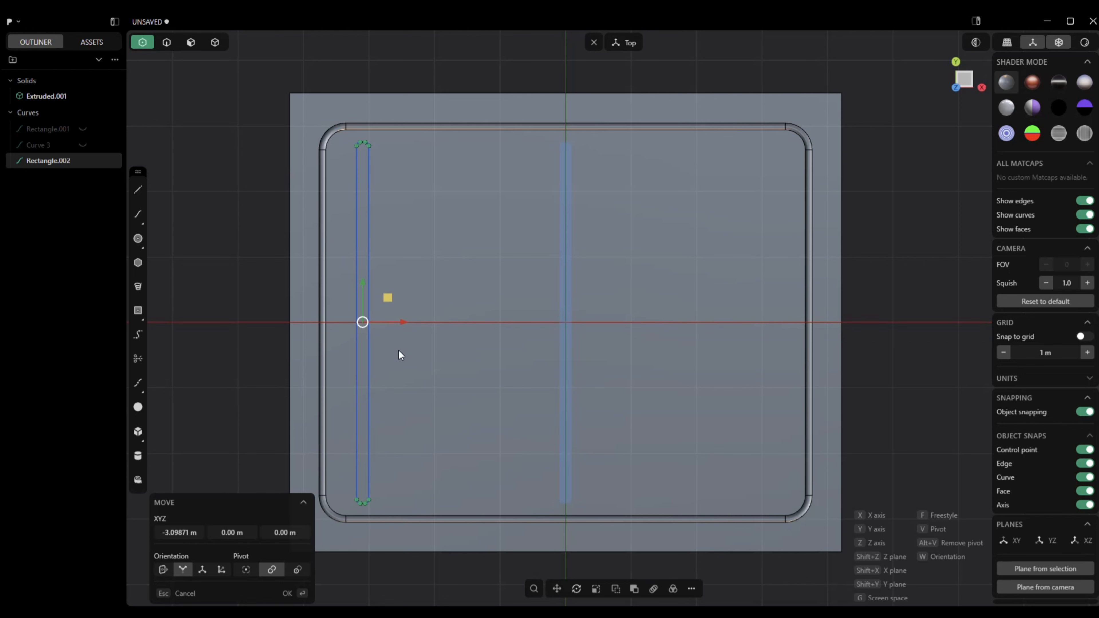
Create a rectangular array of 8 slot curves along X with an extent of about 6.24 m.
{"action": "left_click", "coordinate": [654, 589]}
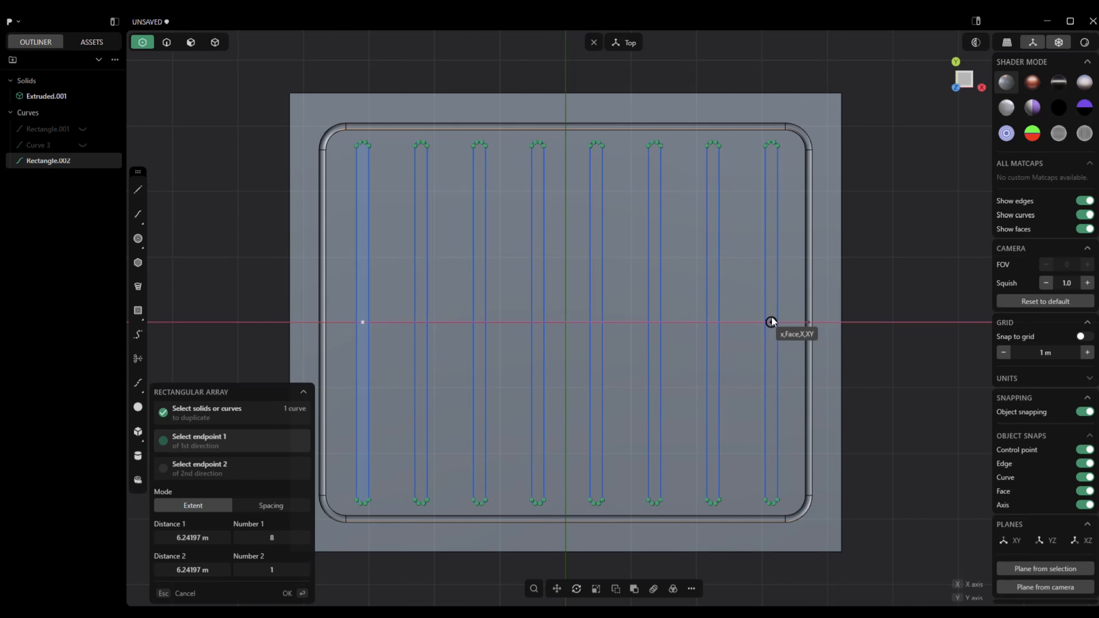
{"action": "left_click", "coordinate": [772, 322]}
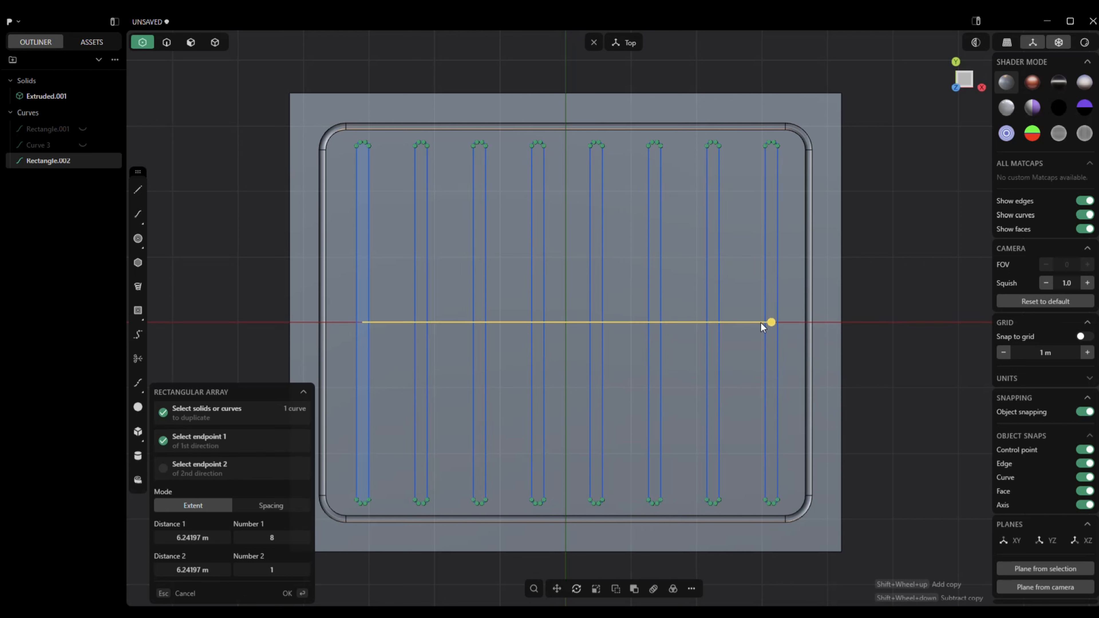
{"action": "left_click", "coordinate": [287, 594]}
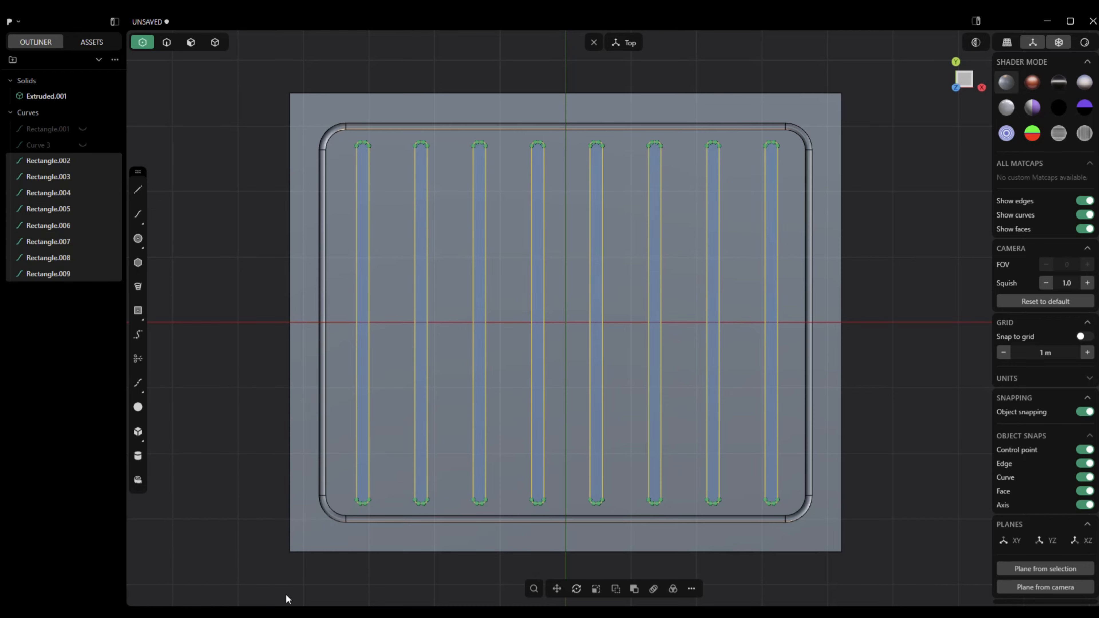
{"action": "scroll", "coordinate": [209, 477], "scroll_direction": "down", "scroll_amount": 1}
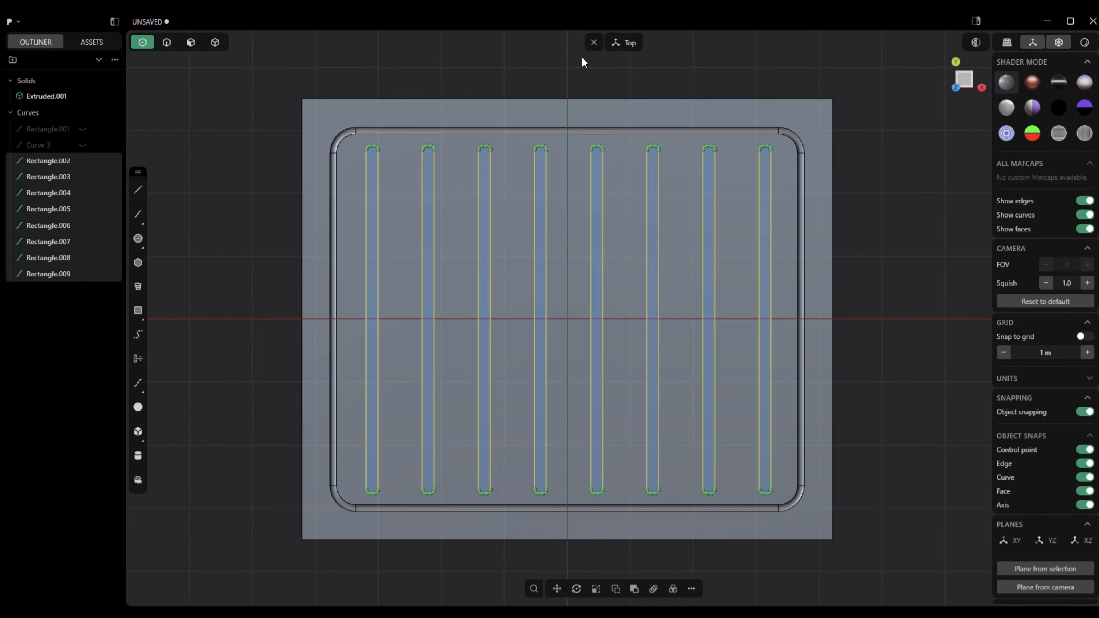
Leave the top view and move the eight slot curves about 1.09 m up along Z, above the slab.
{"action": "left_click", "coordinate": [594, 42]}
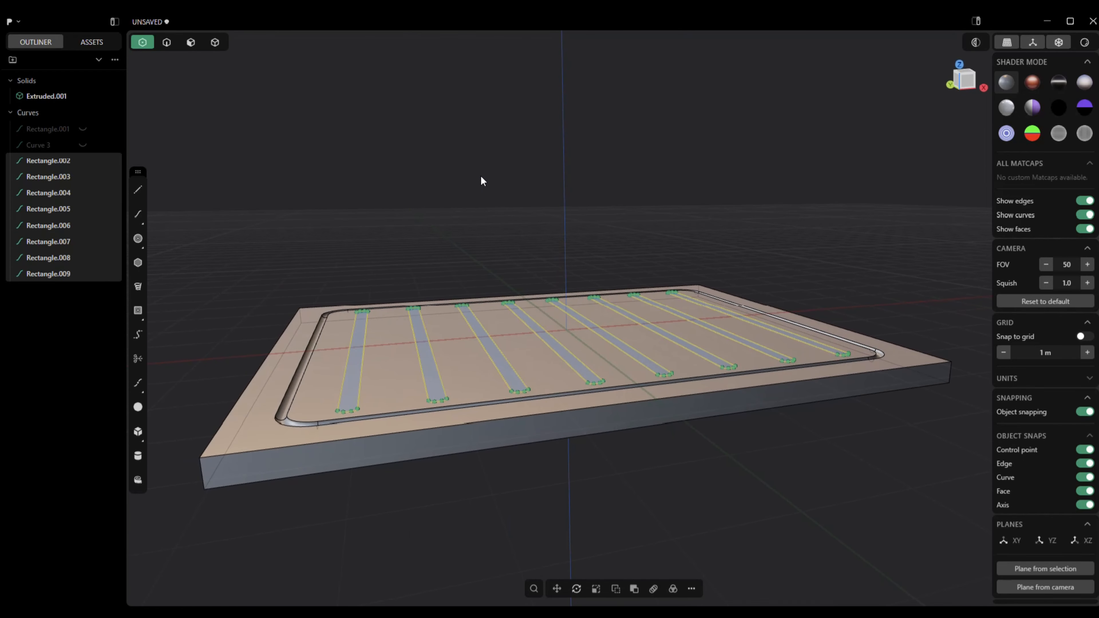
{"action": "key", "text": "g"}
{"action": "left_click_drag", "start_coordinate": [568, 296], "coordinate": [574, 228]}
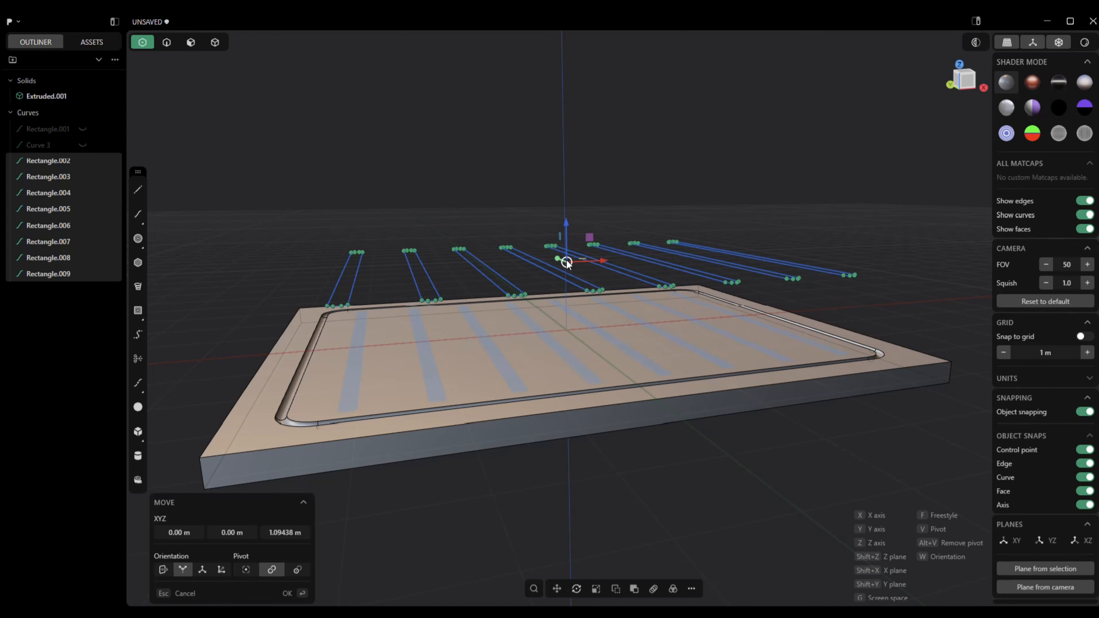
{"action": "middle_click_drag", "start_coordinate": [675, 368], "coordinate": [692, 604]}
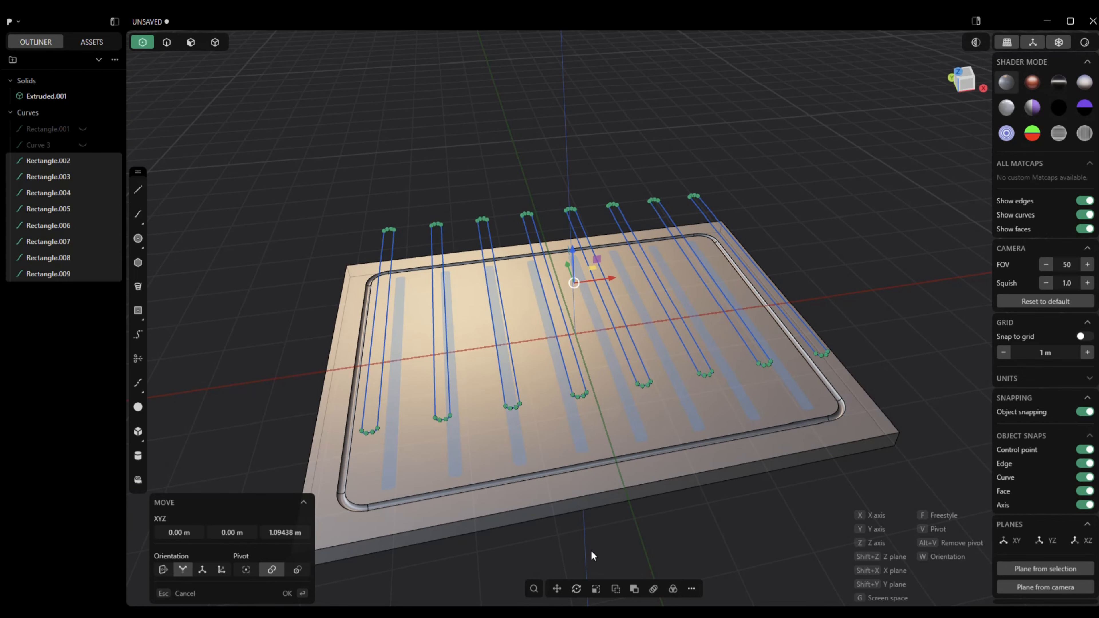
Cut the slab body with the eight raised slot curves as cutters.
{"action": "key", "text": "c"}
{"action": "left_click", "coordinate": [568, 452]}
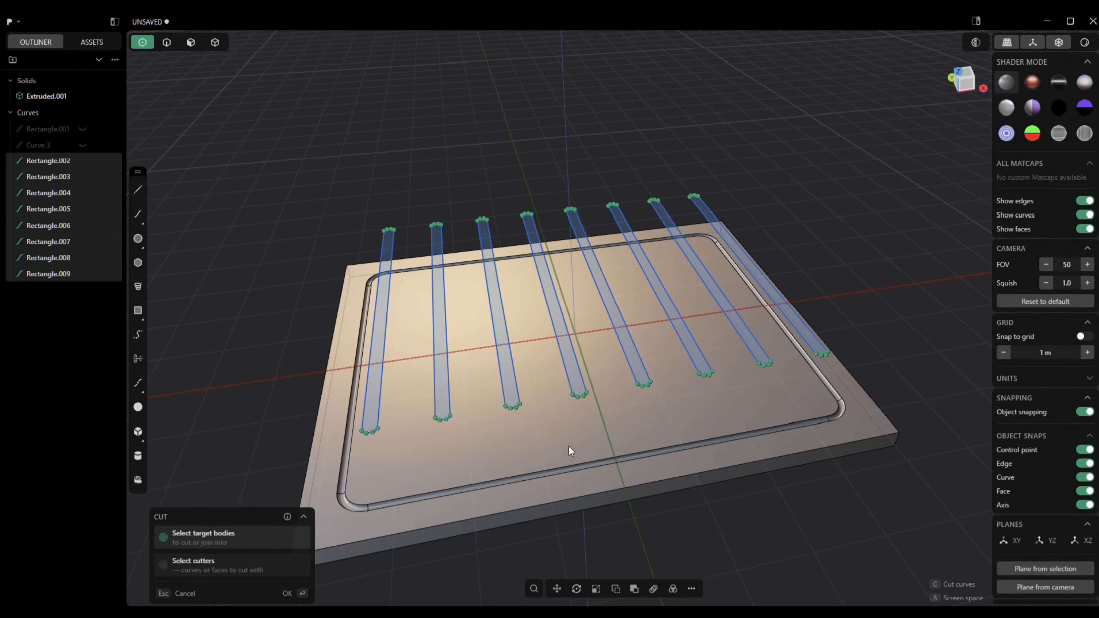
{"action": "left_click", "coordinate": [288, 593]}
{"action": "middle_click_drag", "start_coordinate": [288, 592], "coordinate": [126, 484]}
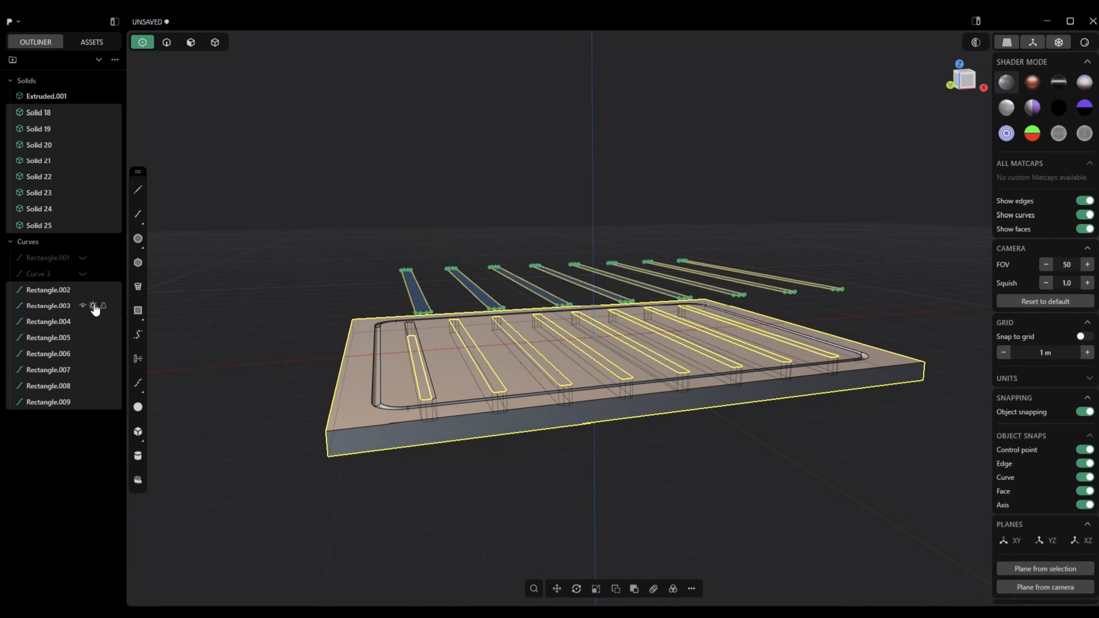
{"action": "left_click", "coordinate": [82, 290]}
{"action": "middle_click_drag", "start_coordinate": [433, 434], "coordinate": [413, 408]}
{"action": "key", "text": "ctrl+z"}
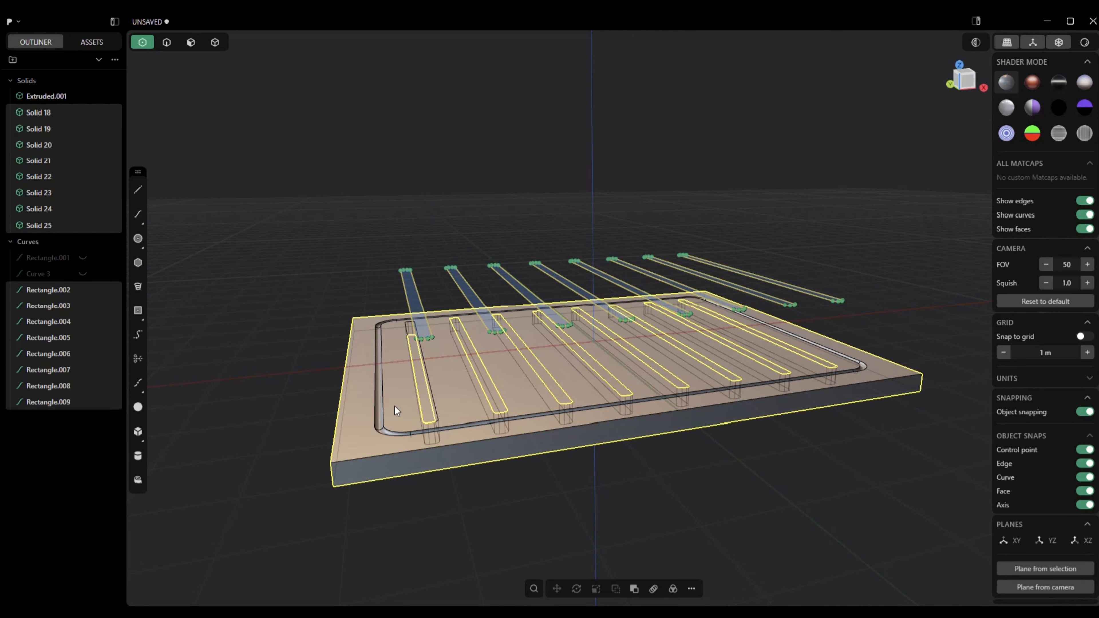
Hide the eight slot curves, Rectangle.002 through Rectangle.009.
{"action": "left_click", "coordinate": [292, 320]}
{"action": "left_click", "coordinate": [83, 289]}
{"action": "left_click", "coordinate": [83, 321]}
{"action": "left_click", "coordinate": [82, 337]}
{"action": "left_click", "coordinate": [83, 353]}
{"action": "left_click", "coordinate": [82, 370]}
{"action": "left_click", "coordinate": [82, 386]}
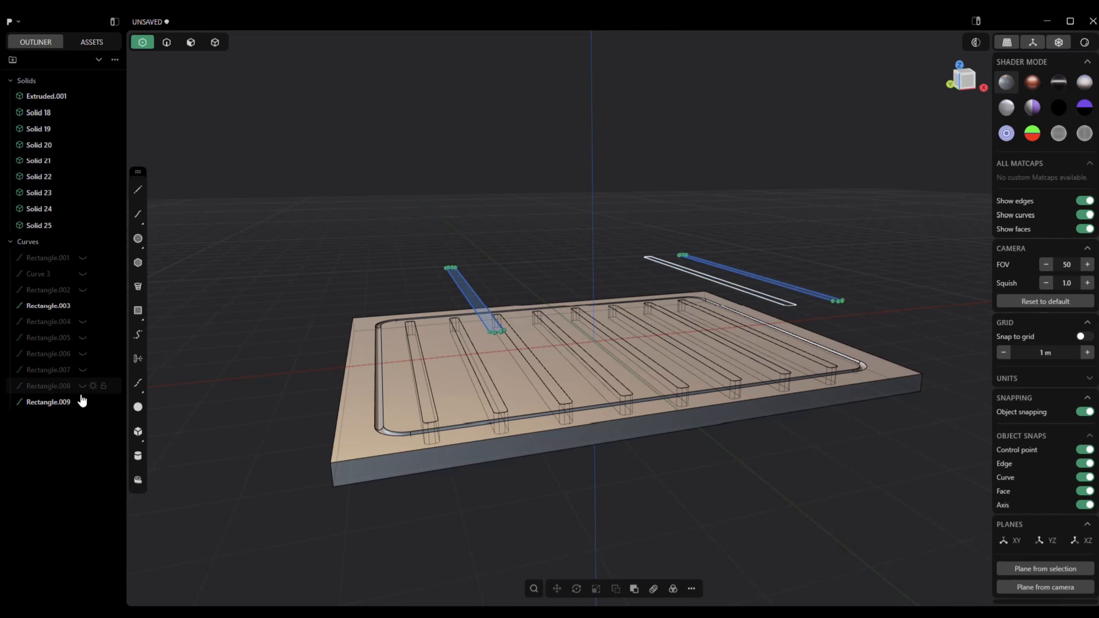
{"action": "left_click", "coordinate": [83, 402]}
{"action": "left_click", "coordinate": [83, 306]}
{"action": "middle_click_drag", "start_coordinate": [82, 309], "coordinate": [270, 281]}
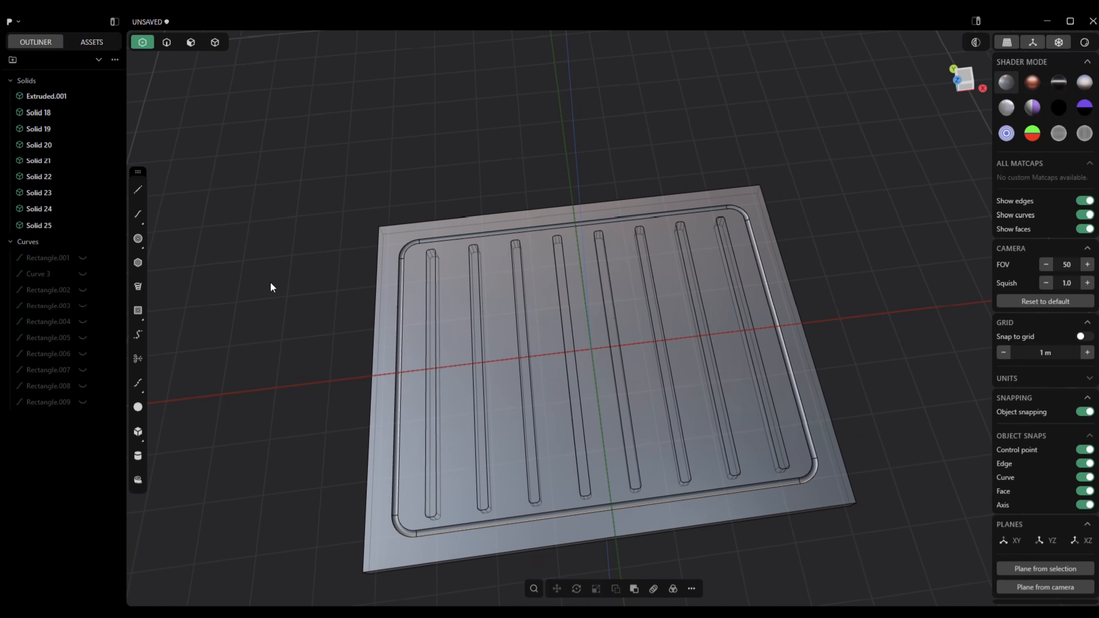
{"action": "left_click", "coordinate": [190, 42]}
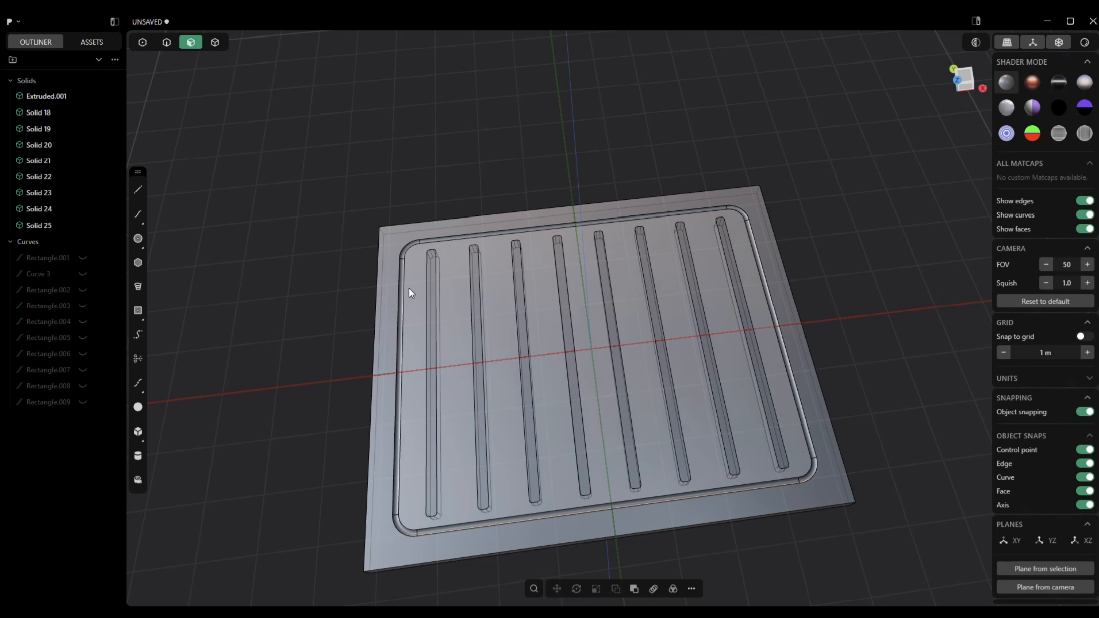
{"action": "left_click", "coordinate": [432, 323]}
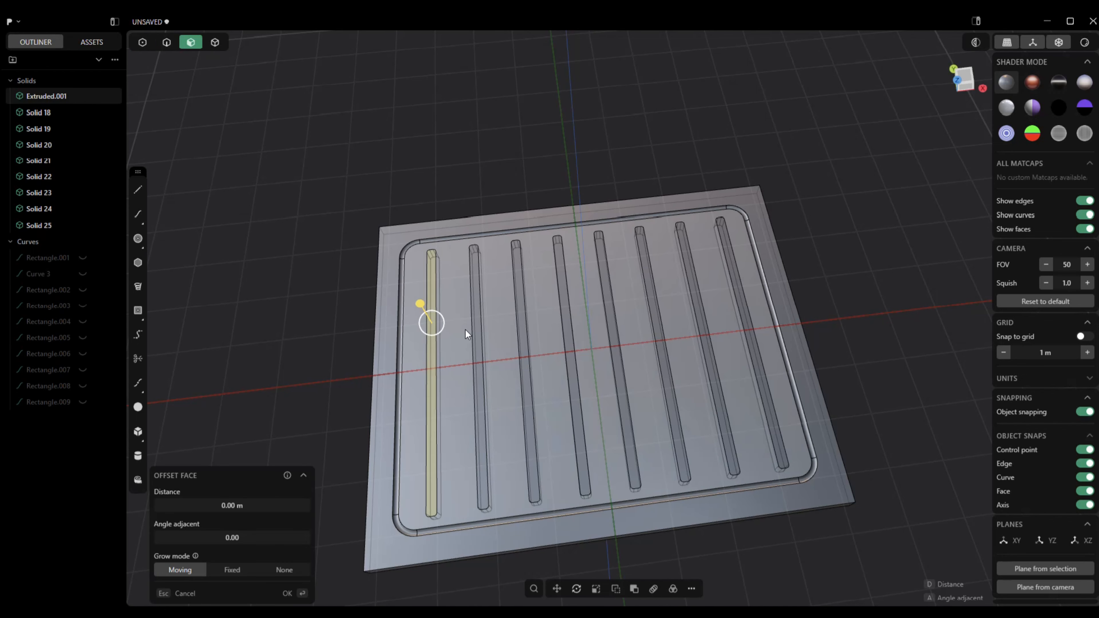
{"action": "left_click", "coordinate": [477, 335]}
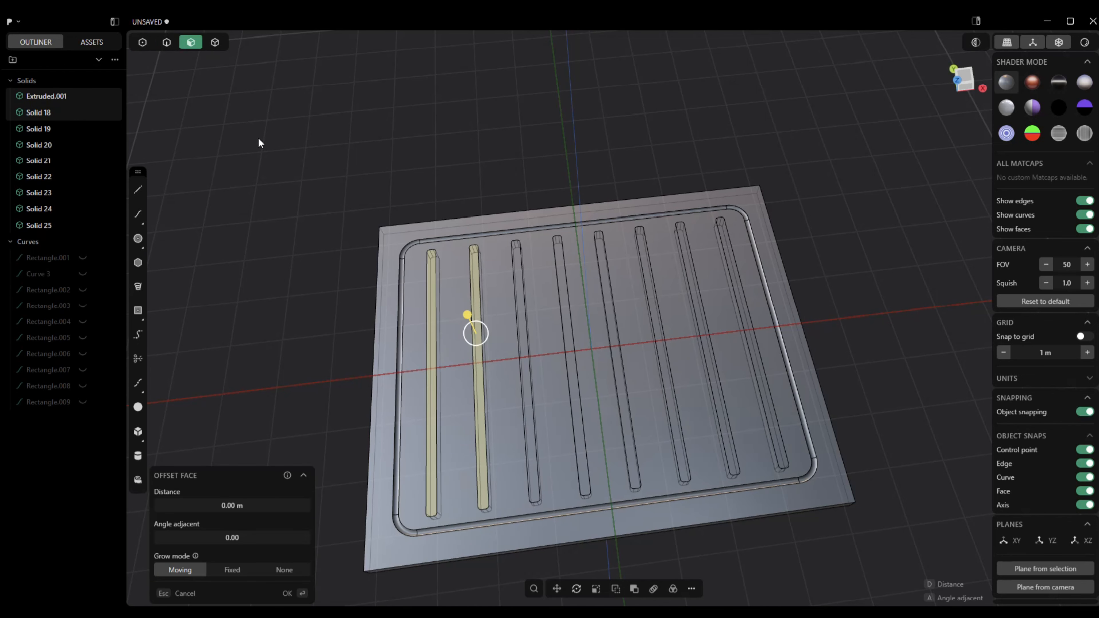
Select the eight slot-shaped solids separated from the slab by the cut and delete them.
{"action": "left_click", "coordinate": [216, 43]}
{"action": "left_click", "coordinate": [436, 311]}
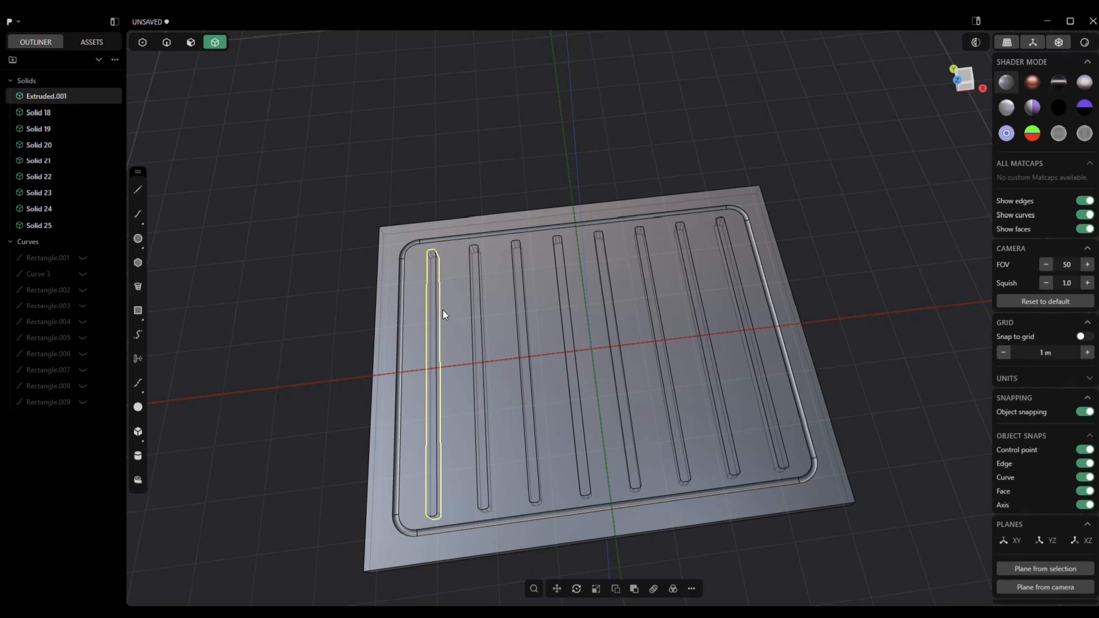
{"action": "left_click", "coordinate": [480, 297]}
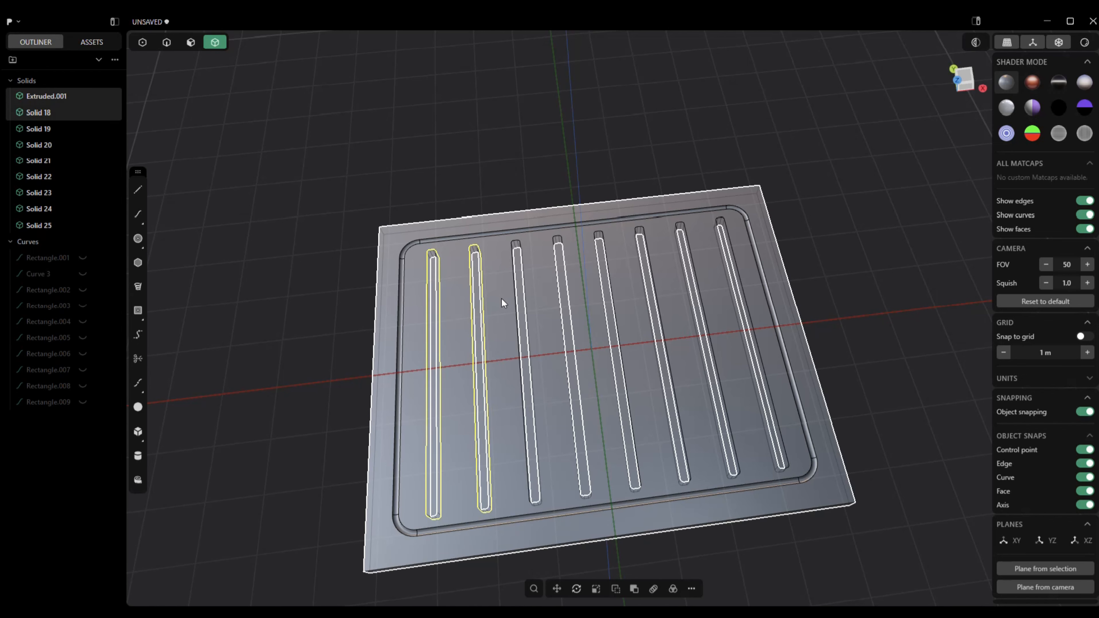
{"action": "left_click", "coordinate": [521, 309]}
{"action": "left_click", "coordinate": [564, 306]}
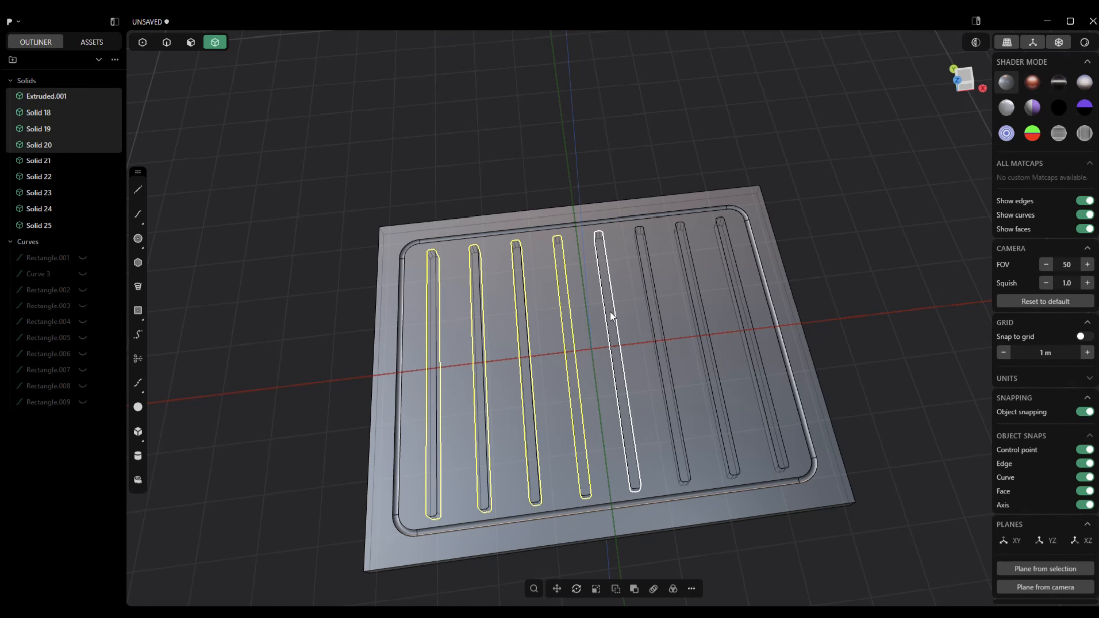
{"action": "left_click", "coordinate": [610, 314]}
{"action": "left_click", "coordinate": [652, 315]}
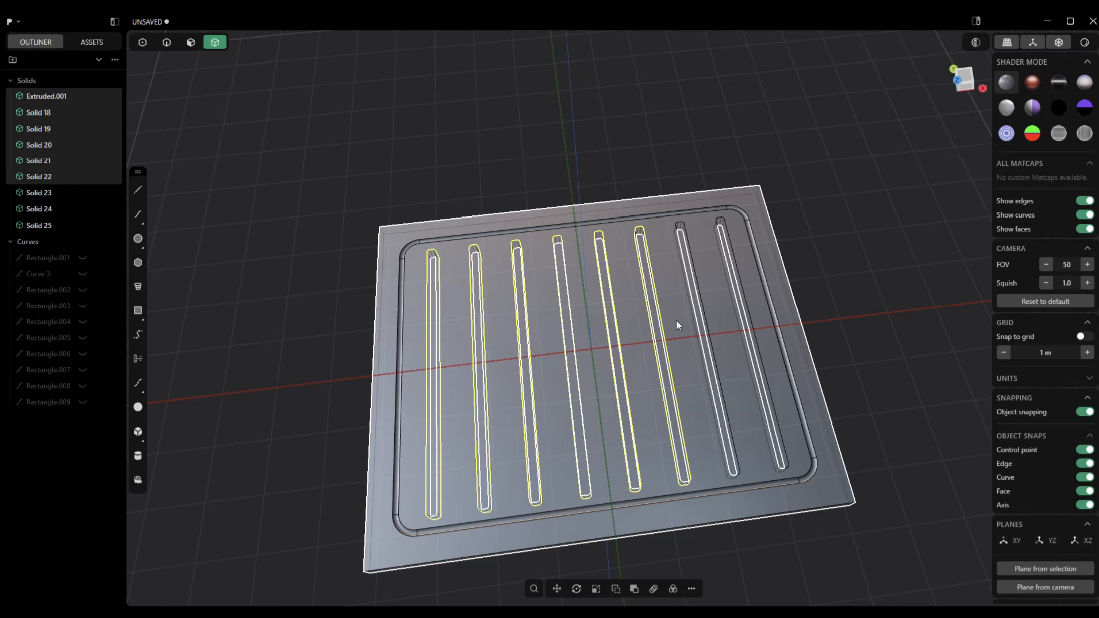
{"action": "left_click", "coordinate": [704, 328]}
{"action": "left_click", "coordinate": [745, 330]}
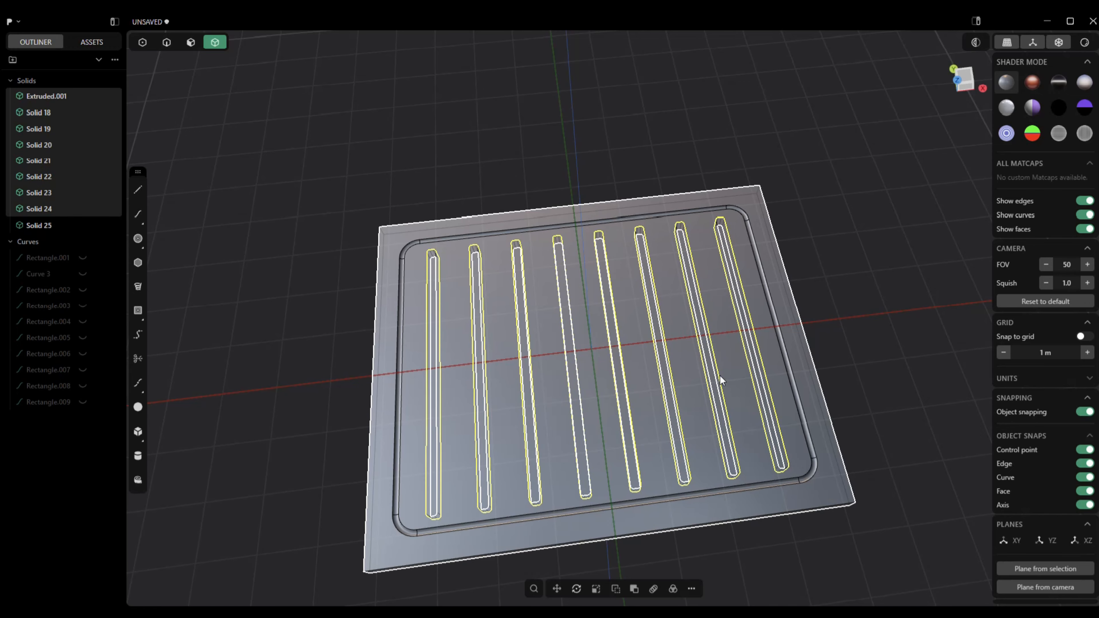
{"action": "key", "text": "shift+minus"}
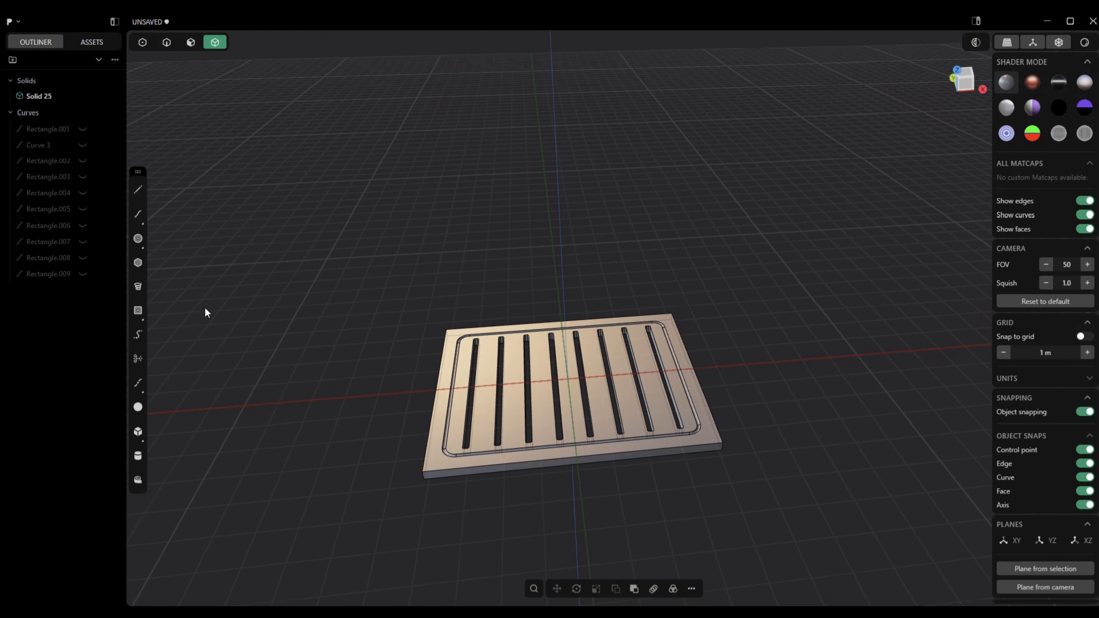
Hide the finished slotted slab solid to clear the workspace.
{"action": "middle_click_drag", "start_coordinate": [205, 315], "coordinate": [190, 340]}
{"action": "middle_click_drag", "start_coordinate": [140, 455], "coordinate": [112, 446]}
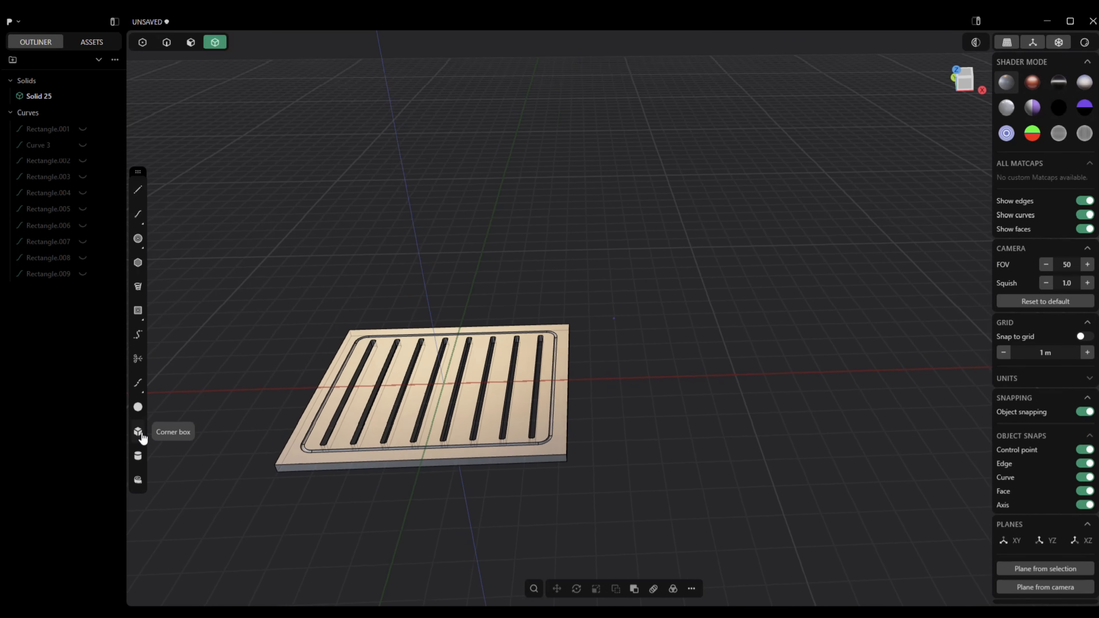
{"action": "scroll", "coordinate": [602, 355], "scroll_direction": "down", "scroll_amount": 5}
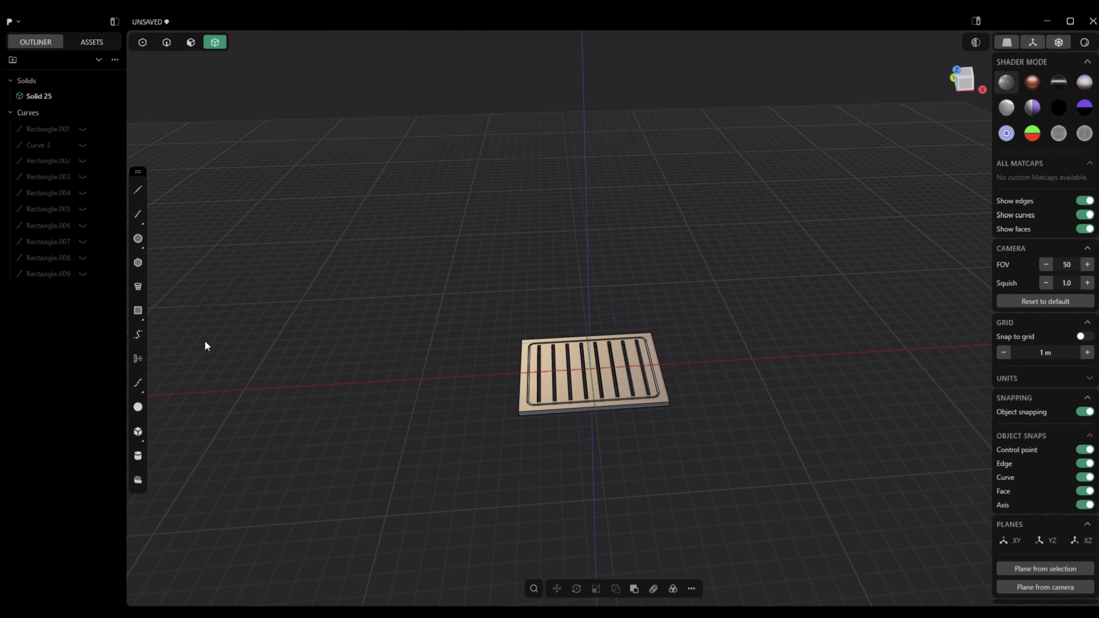
{"action": "left_click", "coordinate": [82, 97]}
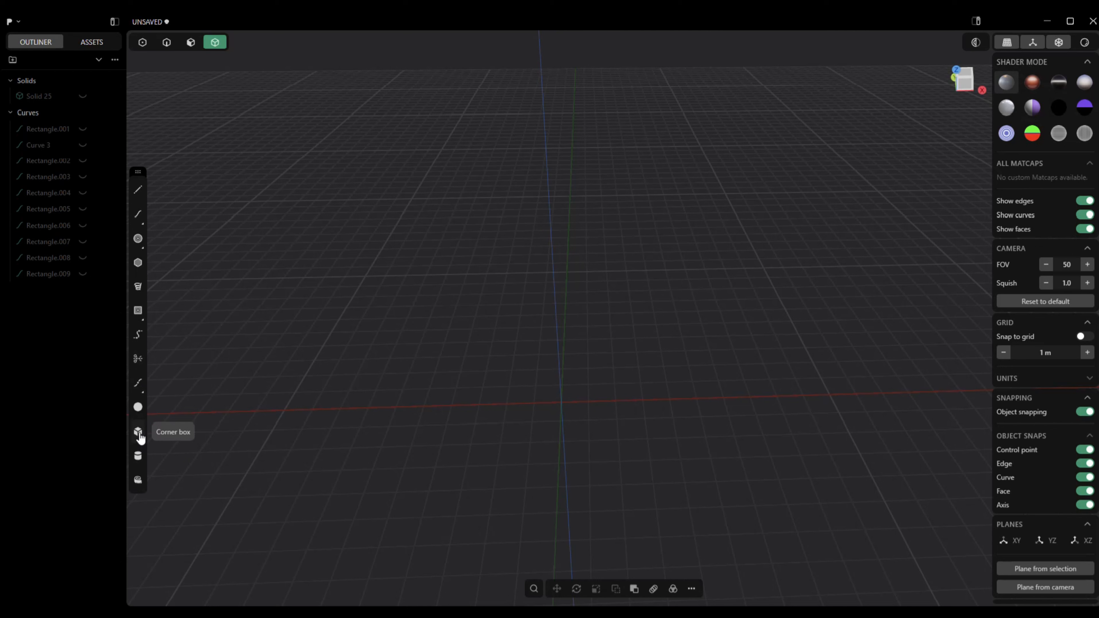
Create a corner box from the origin about 2.26 m wide, 1.64 m long and 1.30 m high.
{"action": "left_click", "coordinate": [138, 432]}
{"action": "left_click", "coordinate": [561, 403]}
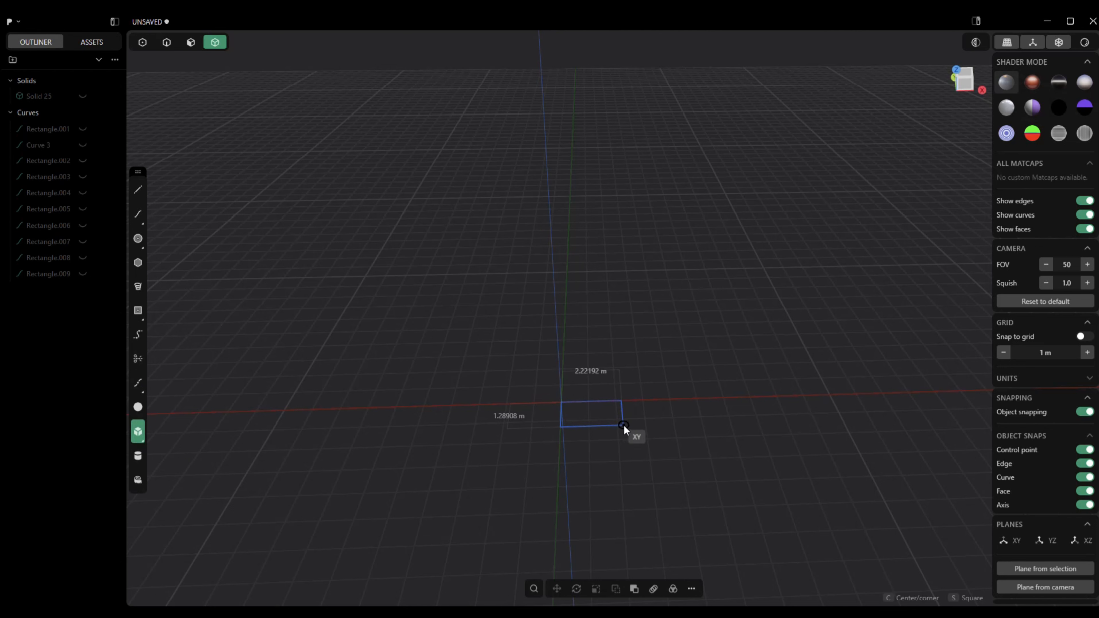
{"action": "left_click", "coordinate": [626, 434]}
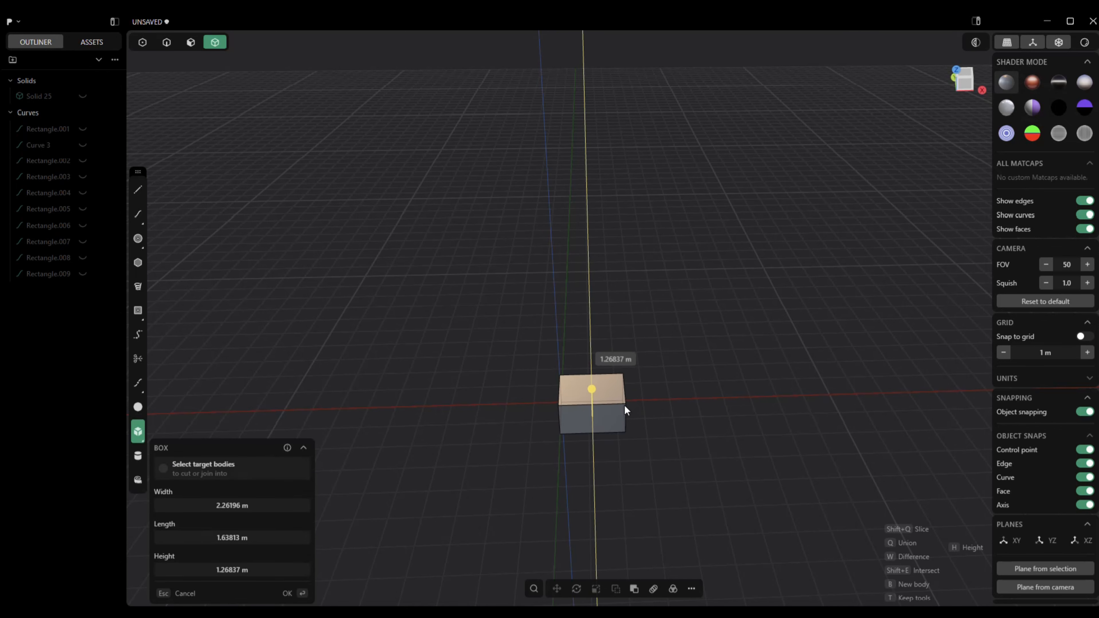
{"action": "left_click", "coordinate": [626, 410]}
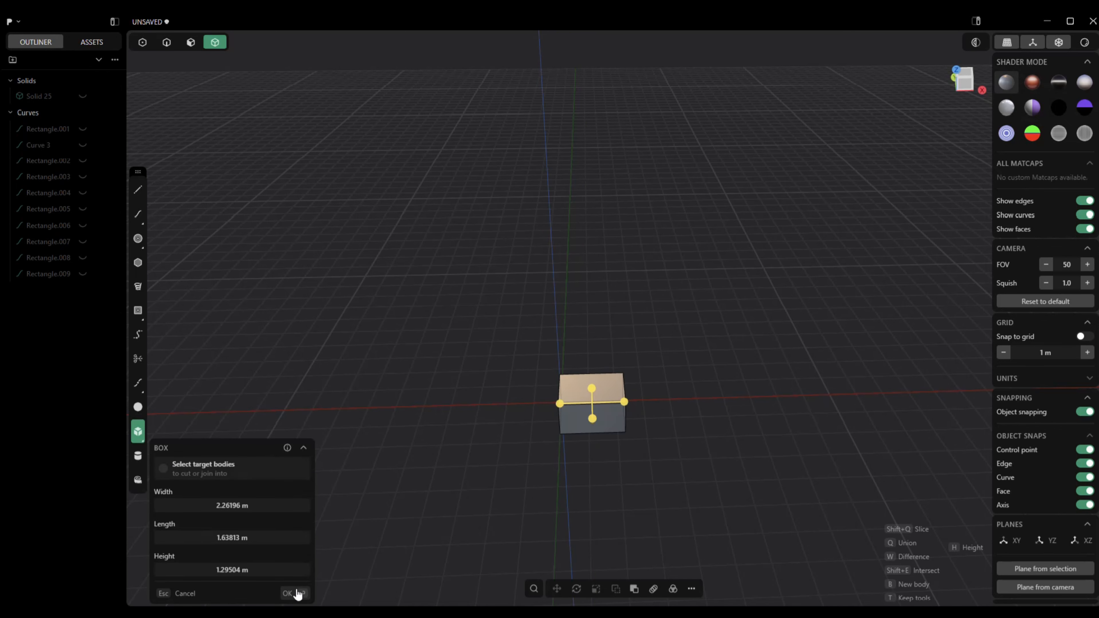
{"action": "left_click", "coordinate": [297, 593]}
{"action": "middle_click_drag", "start_coordinate": [286, 587], "coordinate": [307, 446]}
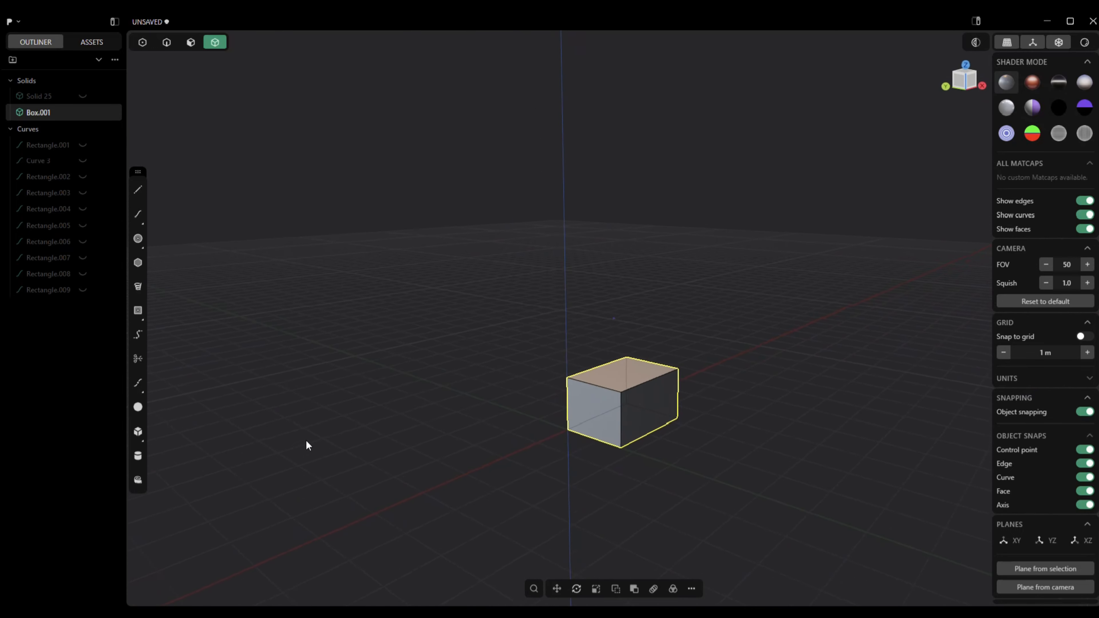
{"action": "left_click", "coordinate": [190, 43]}
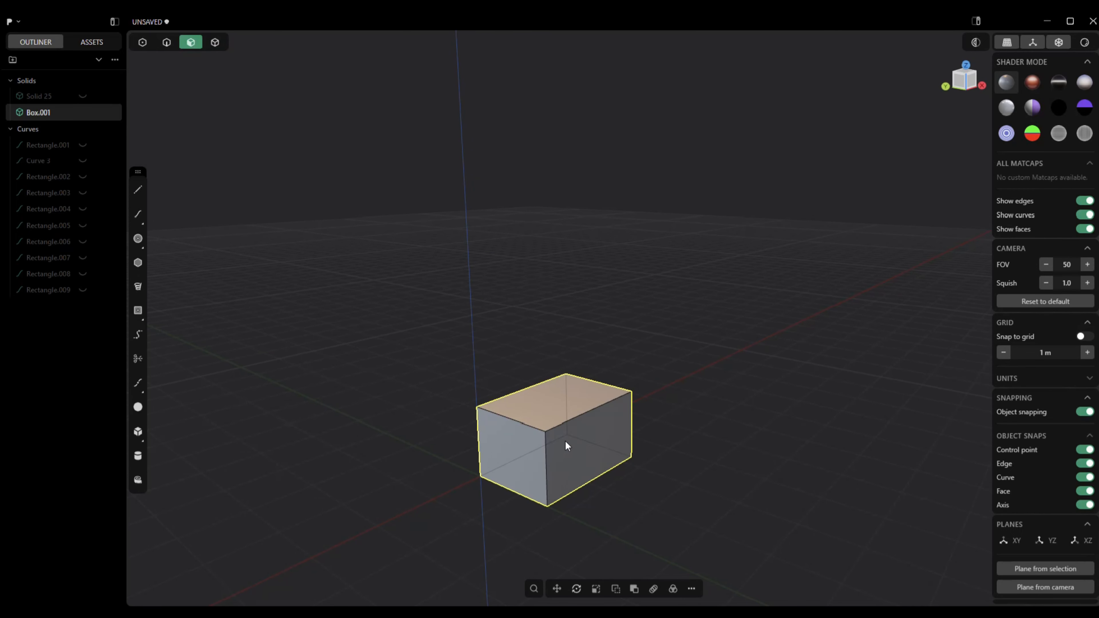
{"action": "middle_click_drag", "start_coordinate": [562, 409], "coordinate": [555, 413]}
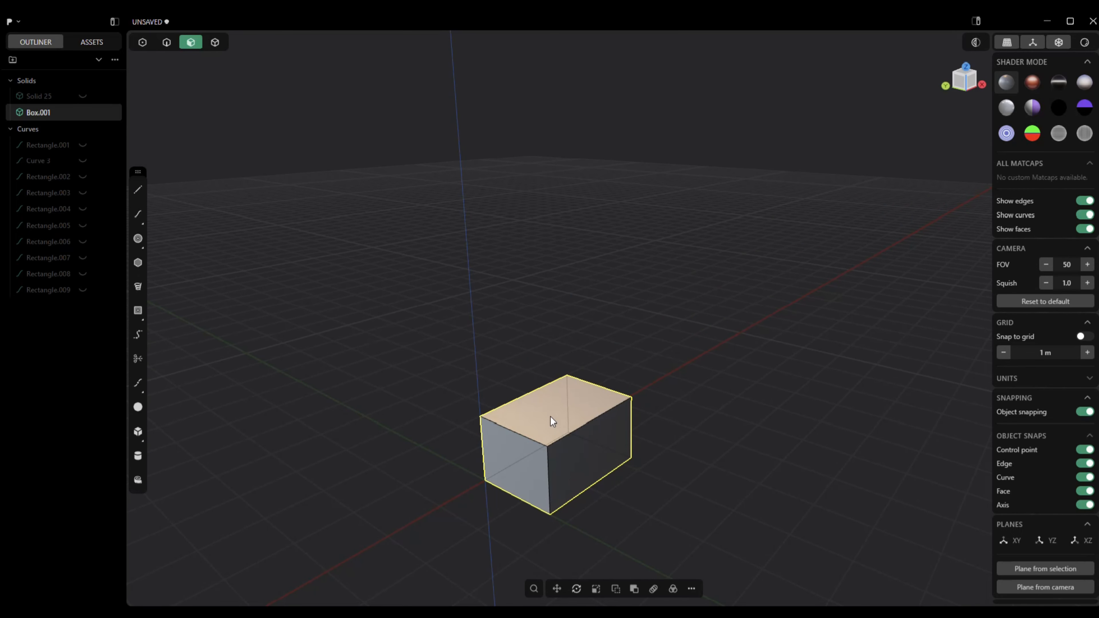
{"action": "key", "text": "s"}
{"action": "left_click_drag", "start_coordinate": [529, 427], "coordinate": [532, 431]}
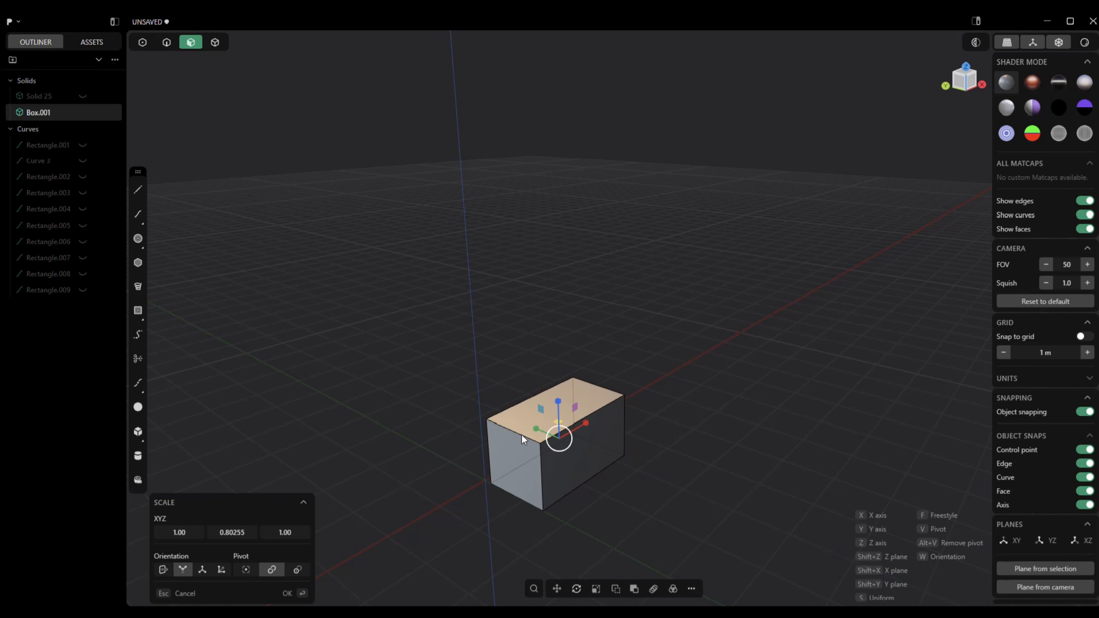
{"action": "key", "text": "Escape"}
Try to scale only the box's top face along Y to a factor of about 0.55.
{"action": "left_click", "coordinate": [539, 408]}
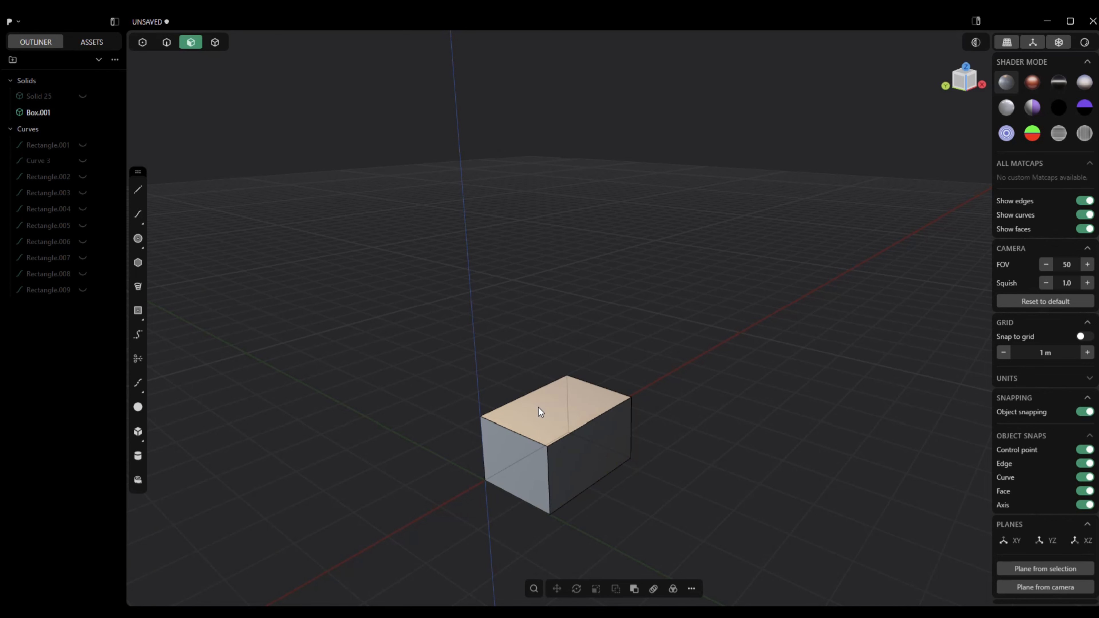
{"action": "key", "text": "o"}
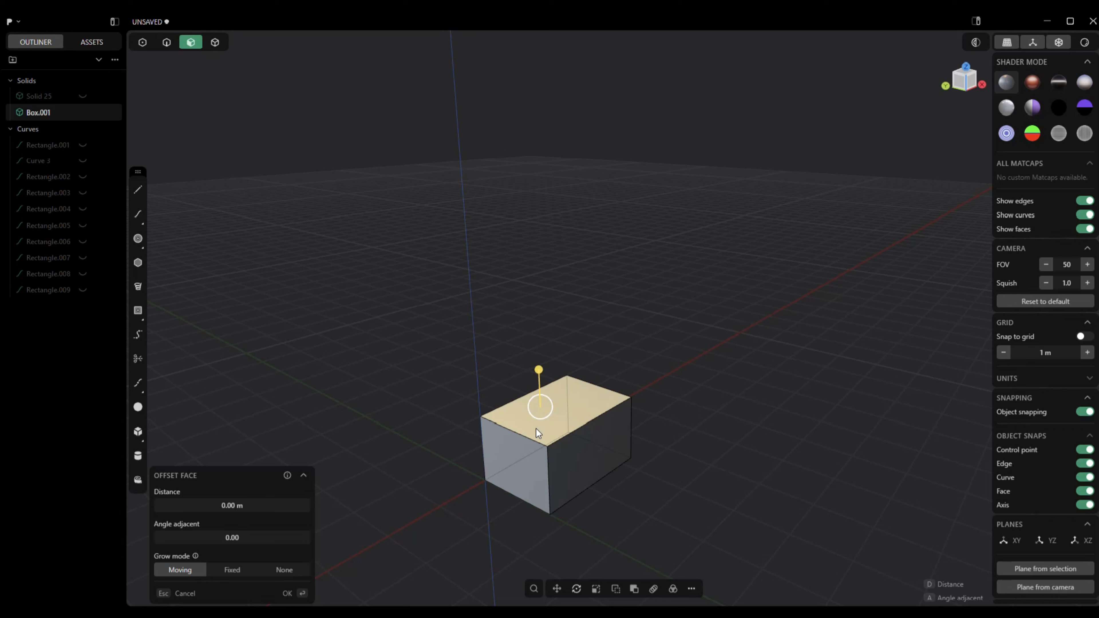
{"action": "key", "text": "s"}
{"action": "left_click_drag", "start_coordinate": [532, 396], "coordinate": [540, 405]}
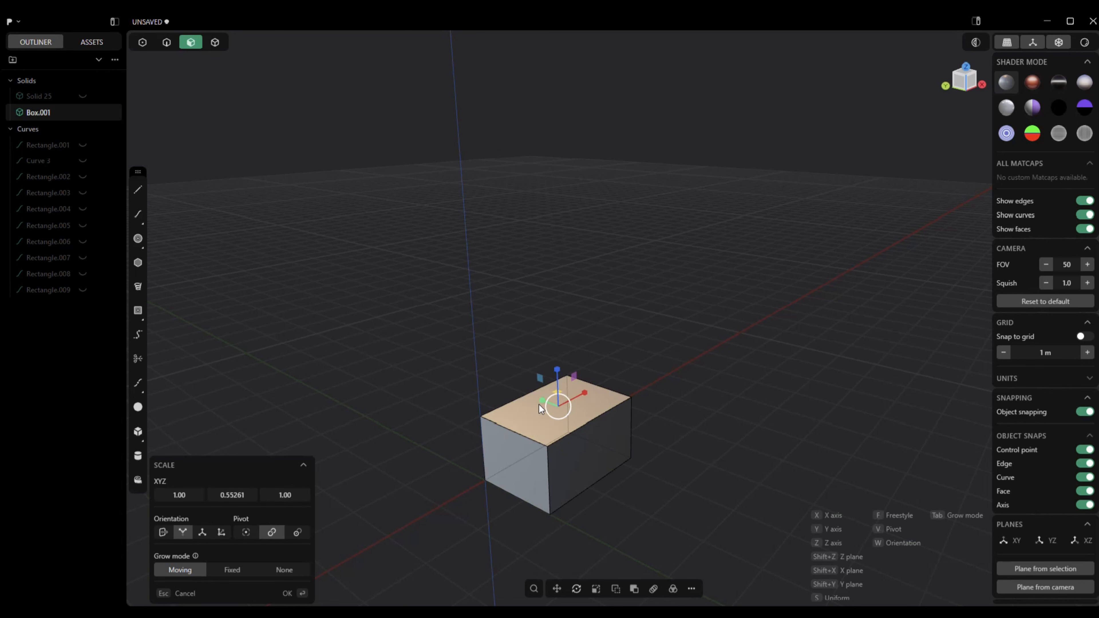
{"action": "key", "text": "Return"}
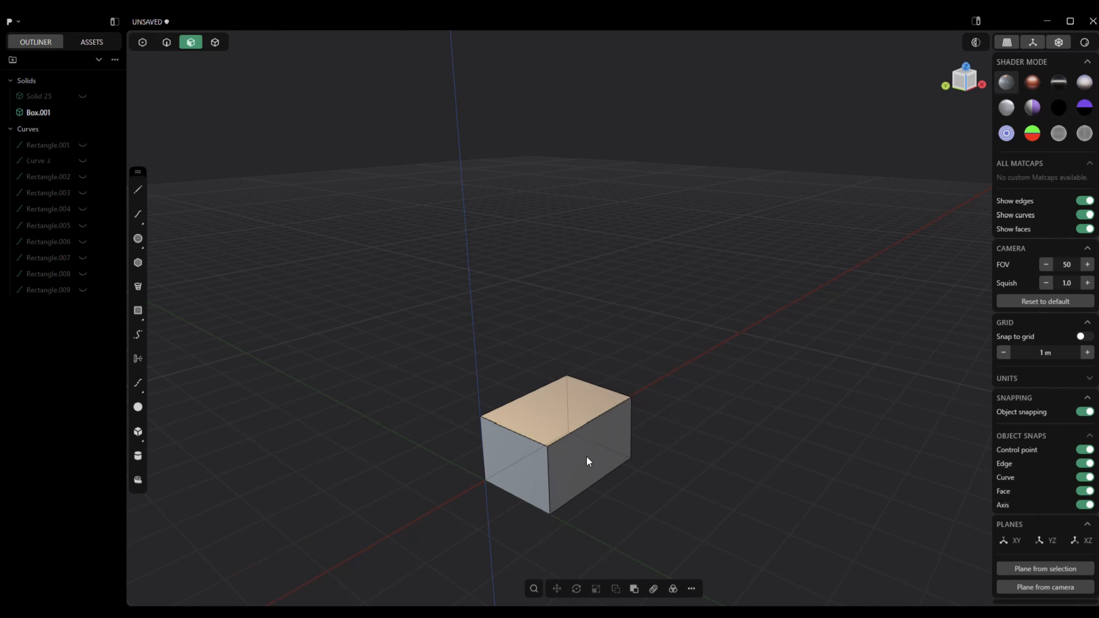
Chamfer the two long top edges of the box by about 0.32 m.
{"action": "left_click", "coordinate": [166, 42]}
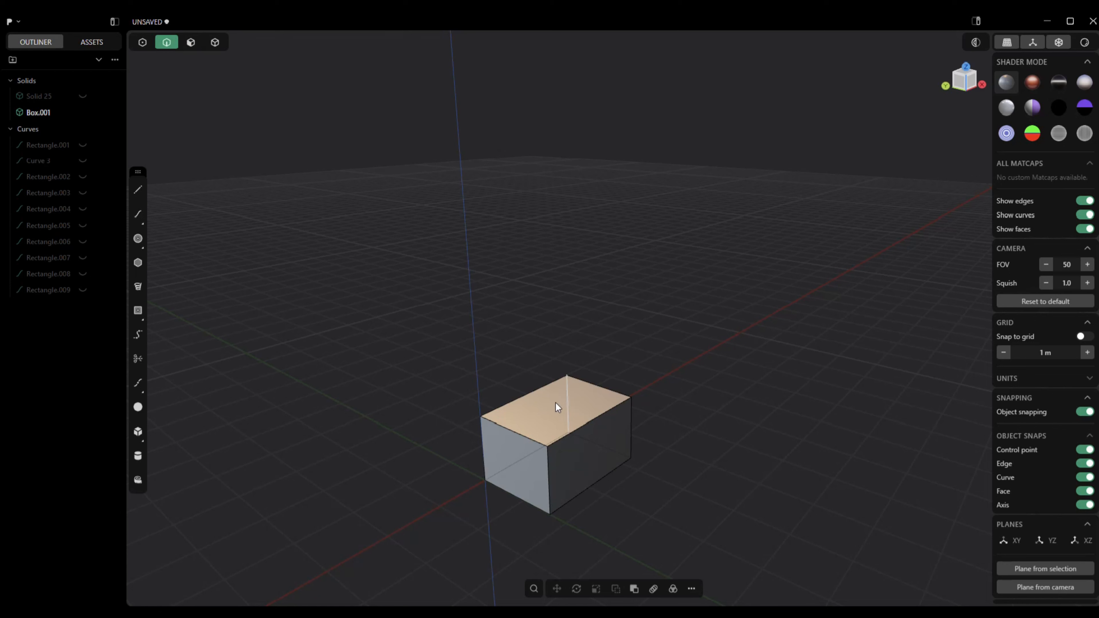
{"action": "left_click", "coordinate": [580, 429]}
{"action": "key", "text": "f"}
{"action": "left_click", "coordinate": [524, 398], "text": "shift"}
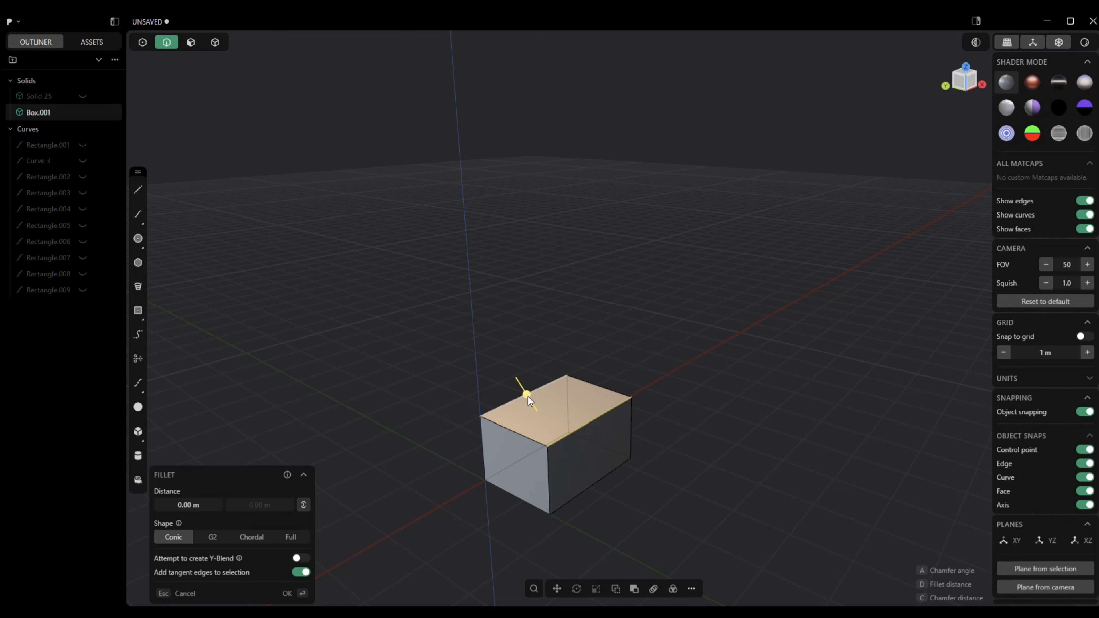
{"action": "key", "text": "c"}
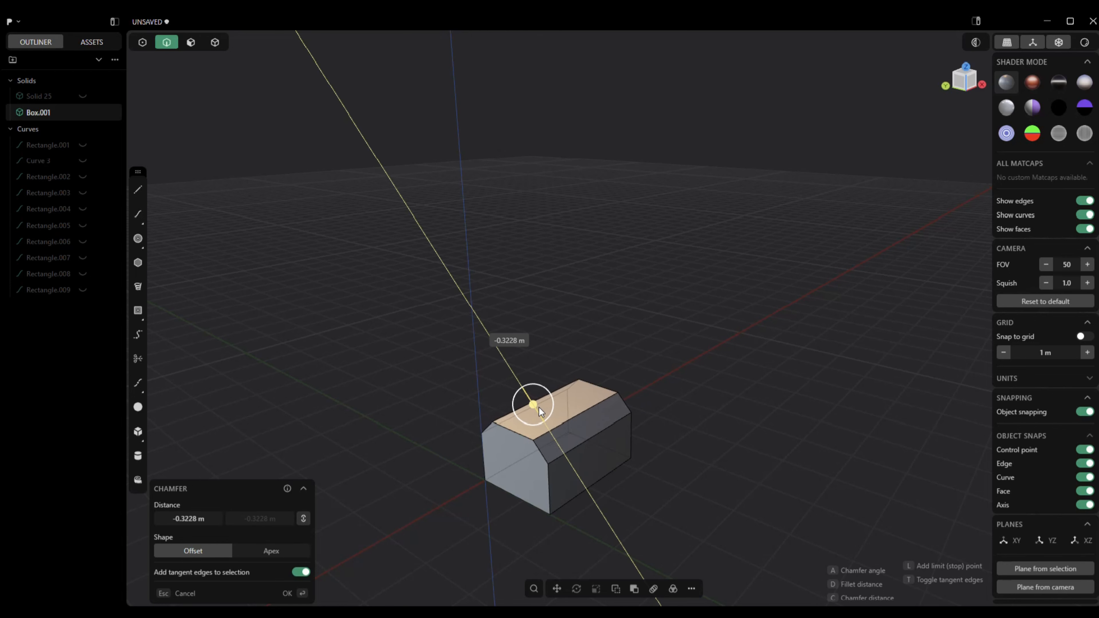
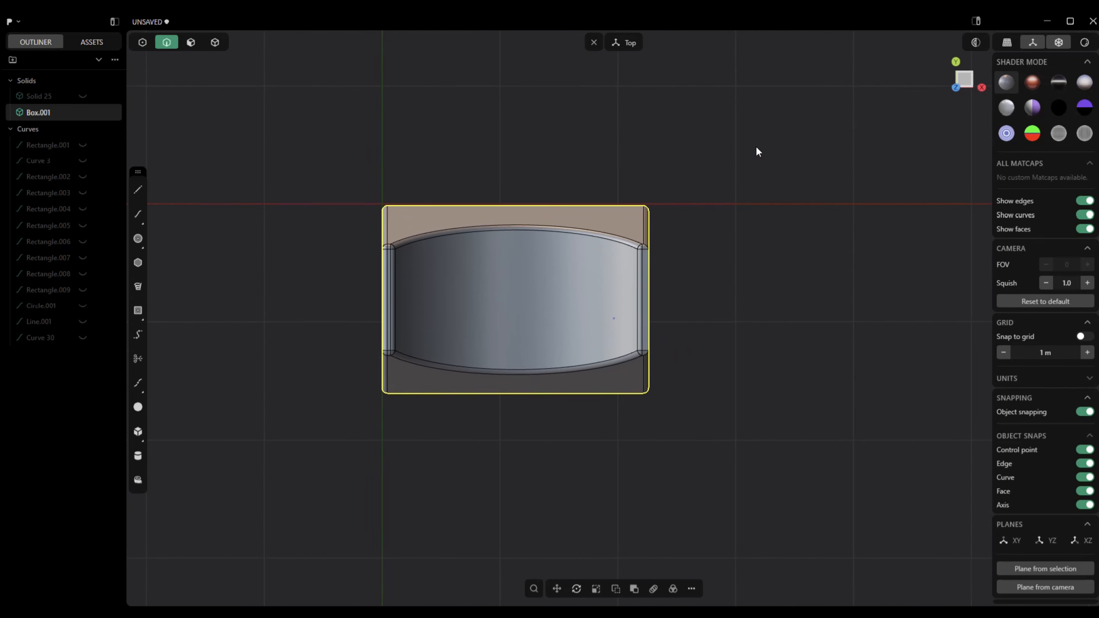
Move the whole saddle-shaped block in the XY plane so that it is centred on the origin.
{"action": "scroll", "coordinate": [521, 372], "scroll_direction": "down", "scroll_amount": 3}
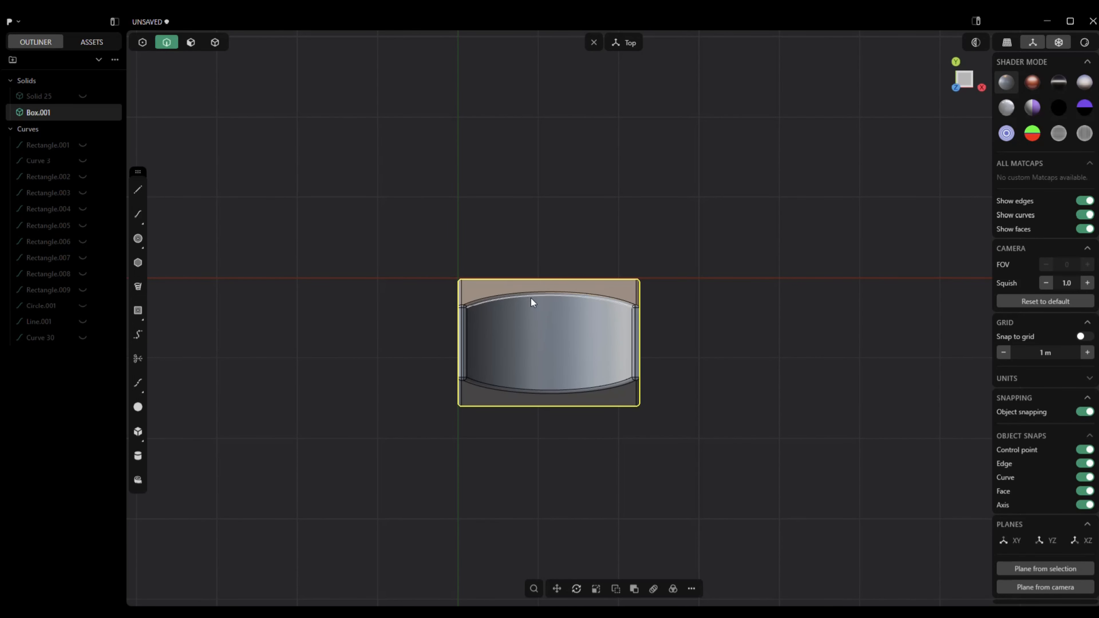
{"action": "left_click", "coordinate": [214, 45]}
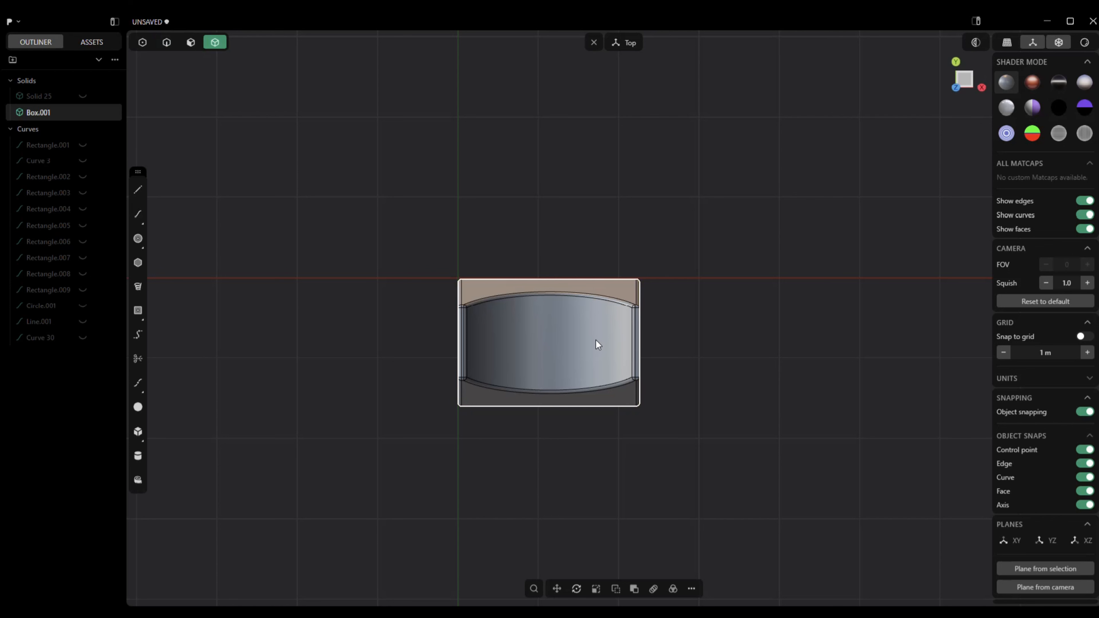
{"action": "left_click", "coordinate": [582, 384]}
{"action": "key", "text": "g"}
{"action": "left_click_drag", "start_coordinate": [548, 304], "coordinate": [544, 246]}
{"action": "left_click_drag", "start_coordinate": [584, 278], "coordinate": [498, 285]}
{"action": "left_click", "coordinate": [286, 593]}
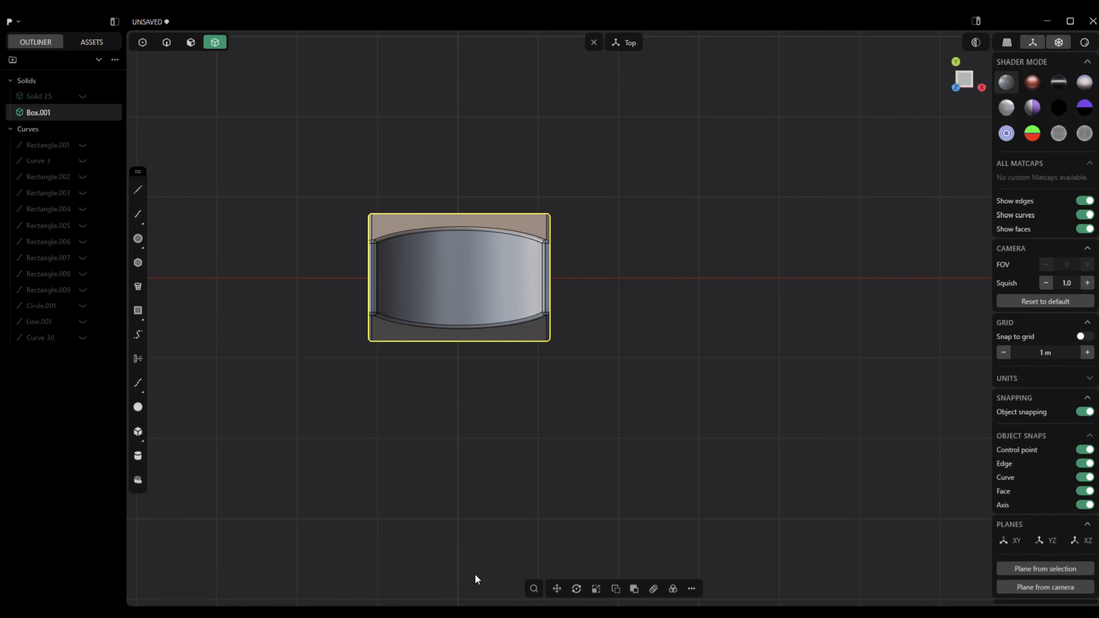
Draw a narrow centre rectangle from the origin along the X axis, extending past both ends of the saddle block.
{"action": "left_click", "coordinate": [137, 311]}
{"action": "left_click", "coordinate": [457, 282]}
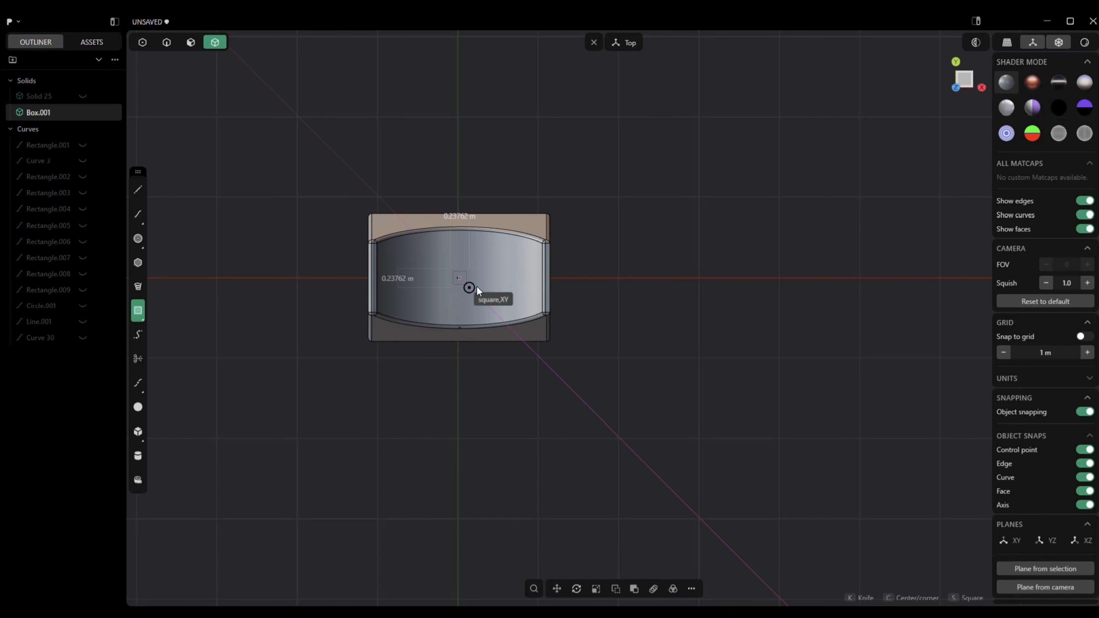
{"action": "left_click", "coordinate": [573, 287]}
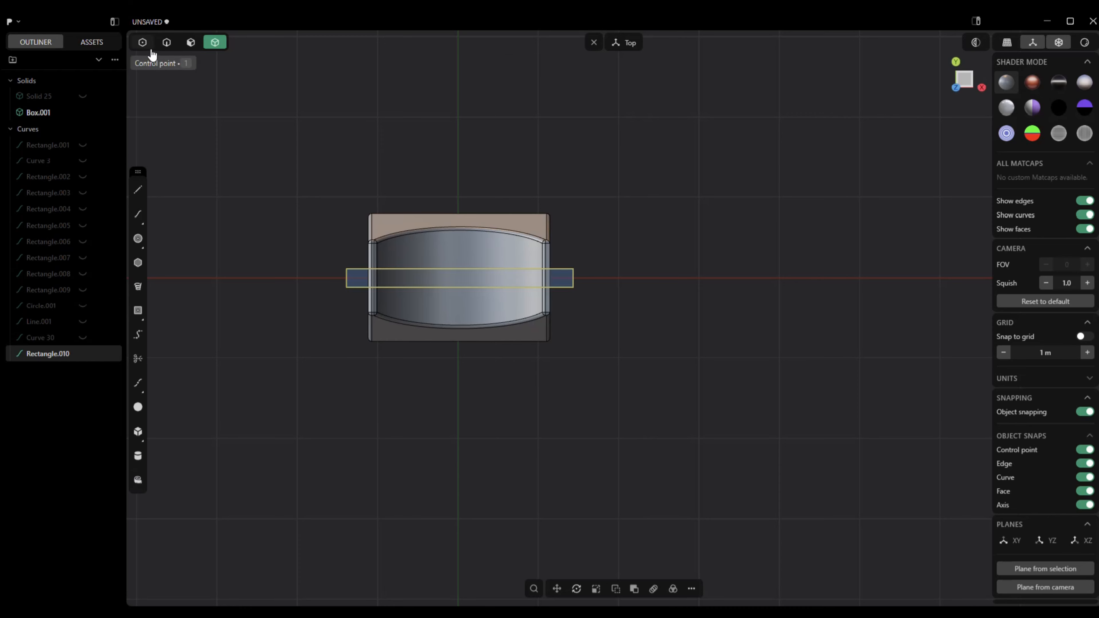
Leave the top view and raise the narrow rectangle about 1.03 m along Z, above the saddle block.
{"action": "left_click", "coordinate": [591, 42]}
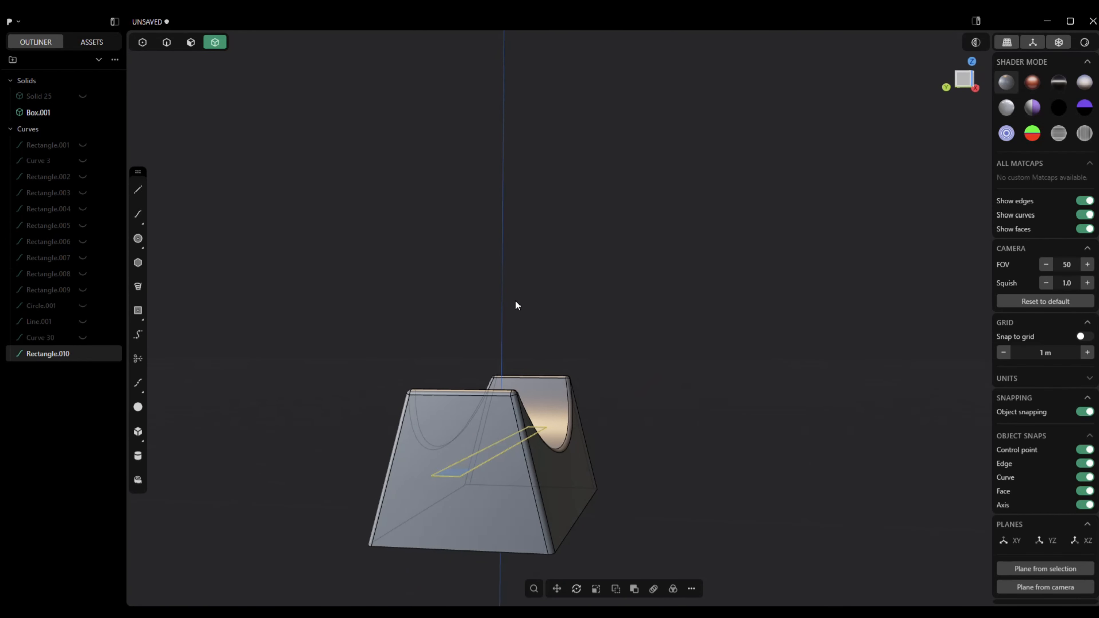
{"action": "key", "text": "g"}
{"action": "left_click_drag", "start_coordinate": [501, 409], "coordinate": [500, 307]}
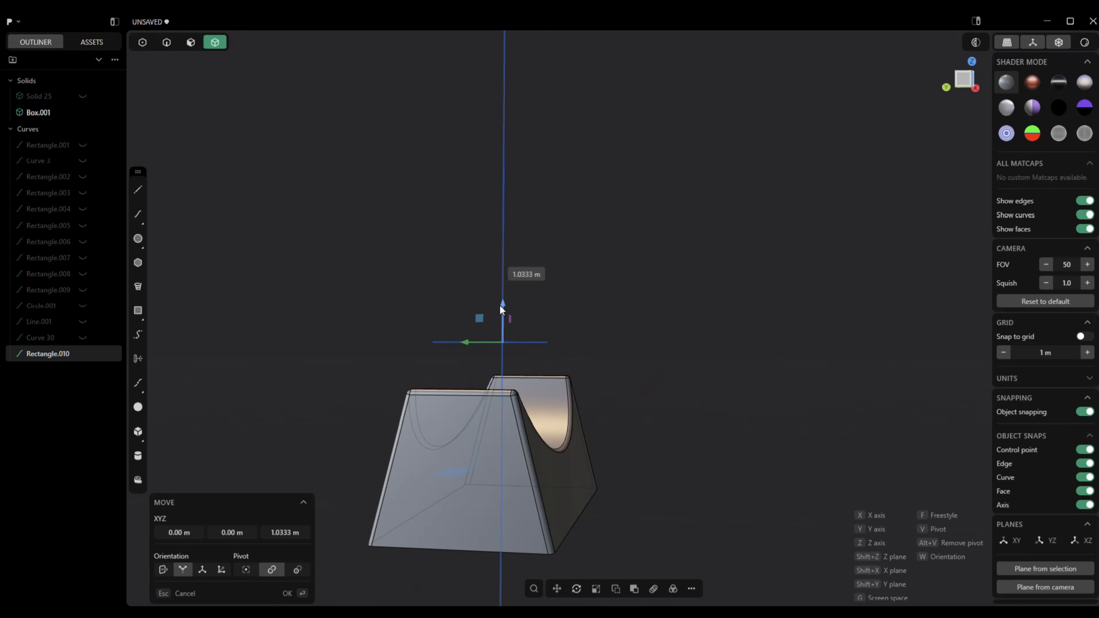
Imprint the narrow rectangle onto the saddle block using the Vector method.
{"action": "middle_click_drag", "start_coordinate": [467, 317], "coordinate": [628, 541]}
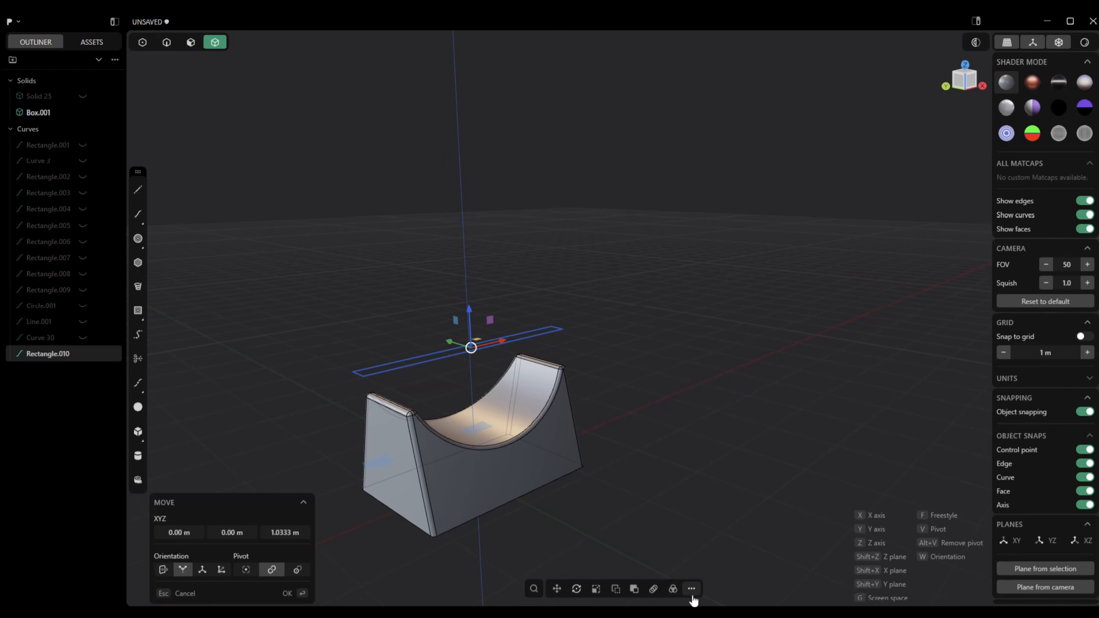
{"action": "left_click", "coordinate": [692, 589]}
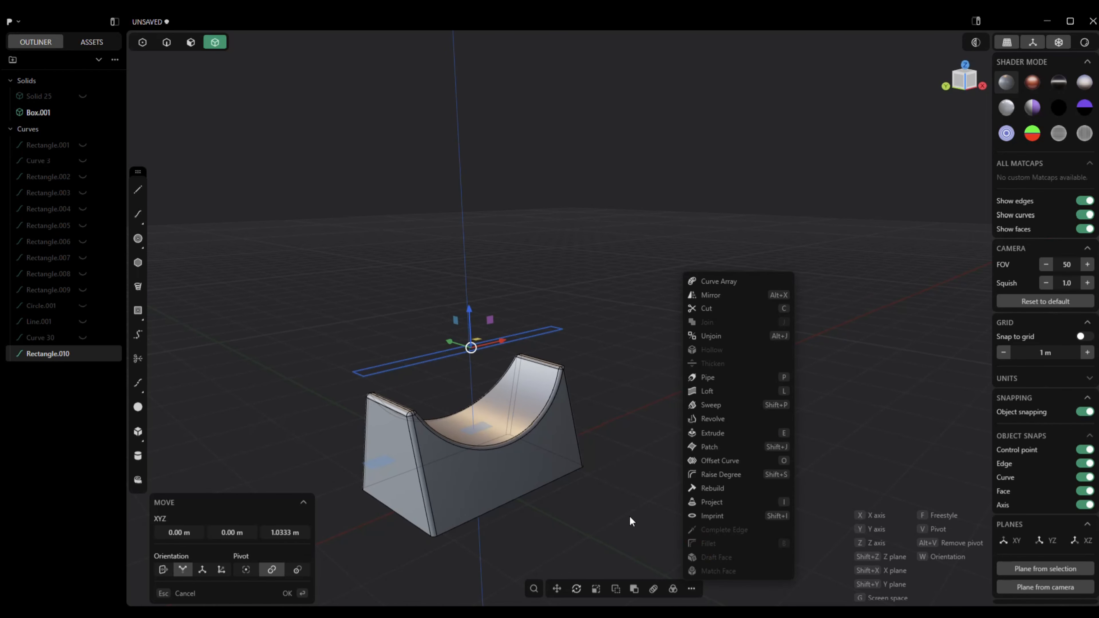
{"action": "left_click", "coordinate": [725, 518]}
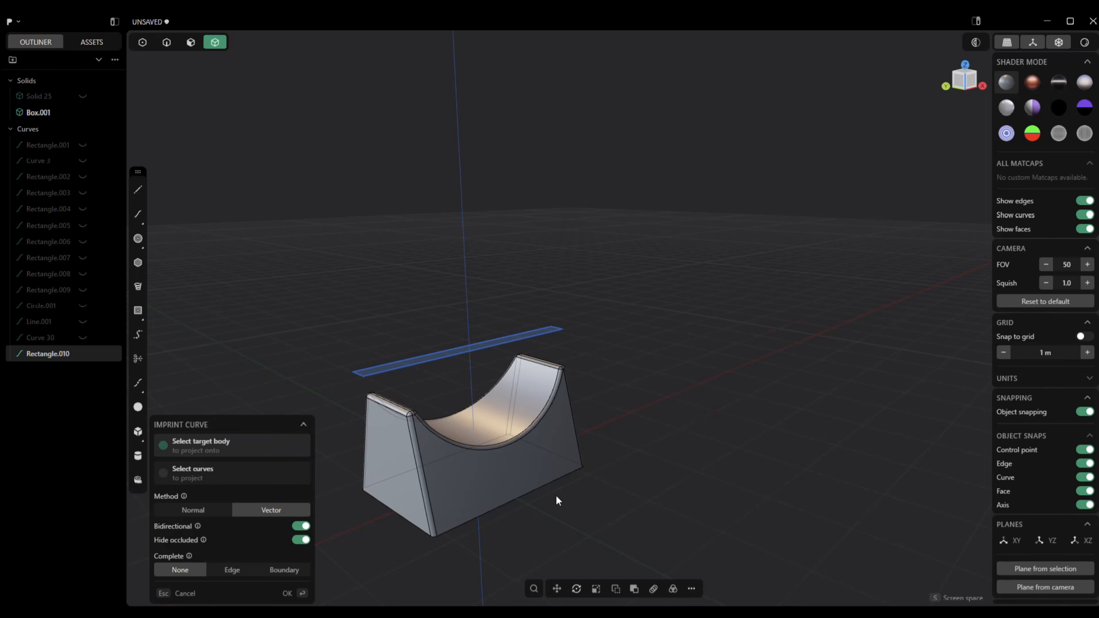
{"action": "left_click", "coordinate": [485, 475]}
{"action": "right_click_drag", "start_coordinate": [485, 475], "coordinate": [463, 493]}
{"action": "left_click", "coordinate": [287, 593]}
{"action": "right_click_drag", "start_coordinate": [290, 596], "coordinate": [382, 212]}
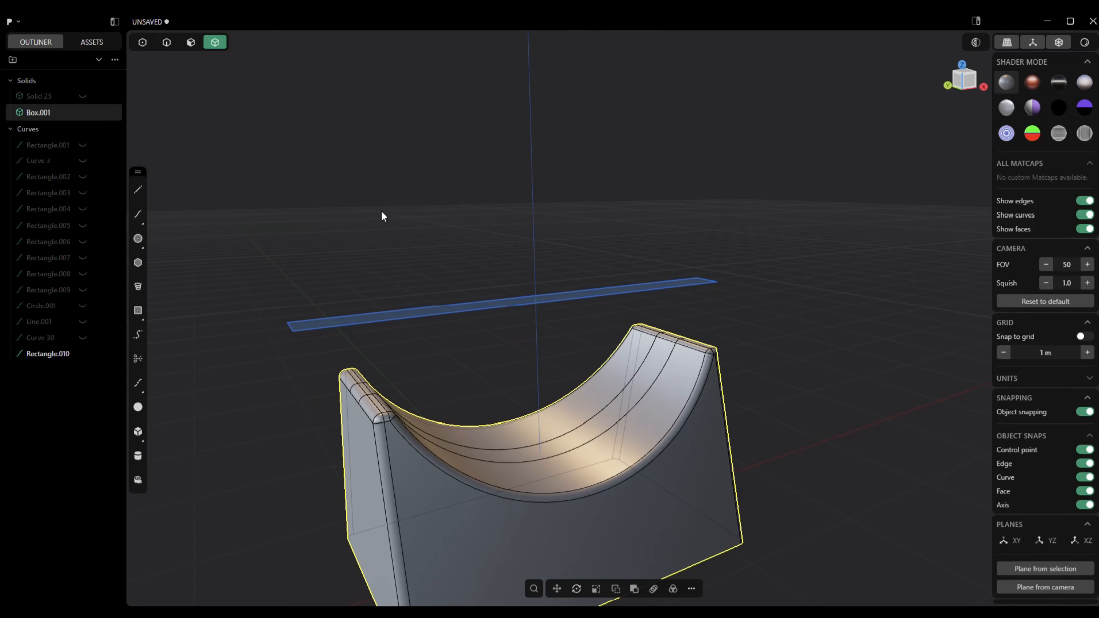
Switch to face selection and hide the rectangle curve floating above the saddle block.
{"action": "left_click", "coordinate": [191, 42]}
{"action": "right_click_drag", "start_coordinate": [238, 154], "coordinate": [352, 294]}
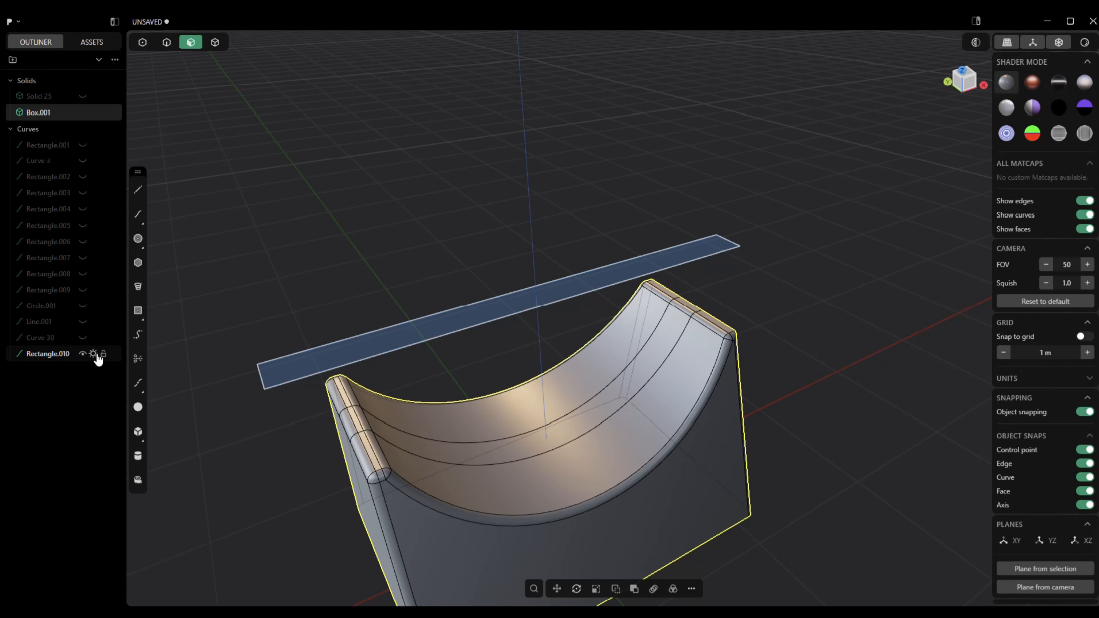
{"action": "left_click", "coordinate": [83, 354]}
{"action": "right_click_drag", "start_coordinate": [143, 424], "coordinate": [360, 502]}
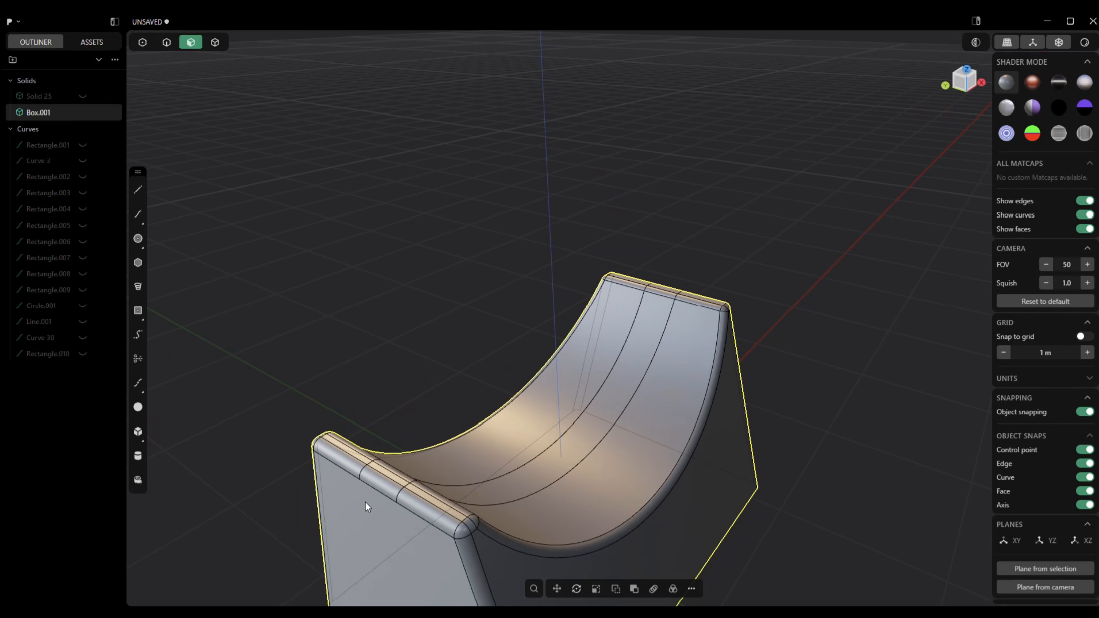
Extrude all six faces of the imprinted strip, across the curved cradle and both rounded ends, outward about 0.03 m.
{"action": "left_click", "coordinate": [378, 492]}
{"action": "key", "text": "f"}
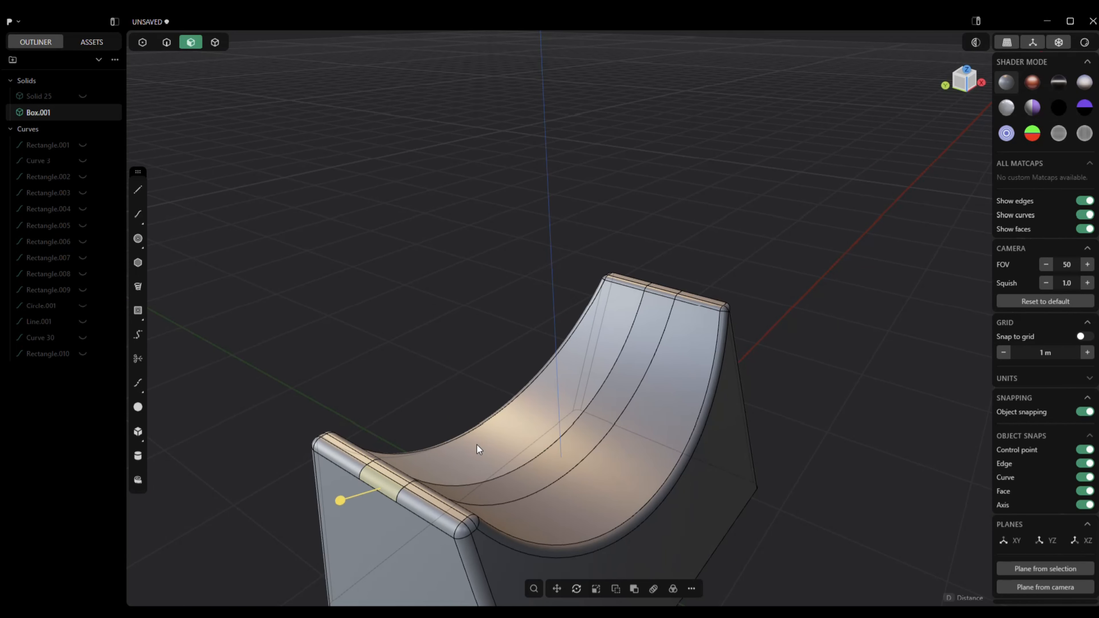
{"action": "left_click", "coordinate": [664, 287]}
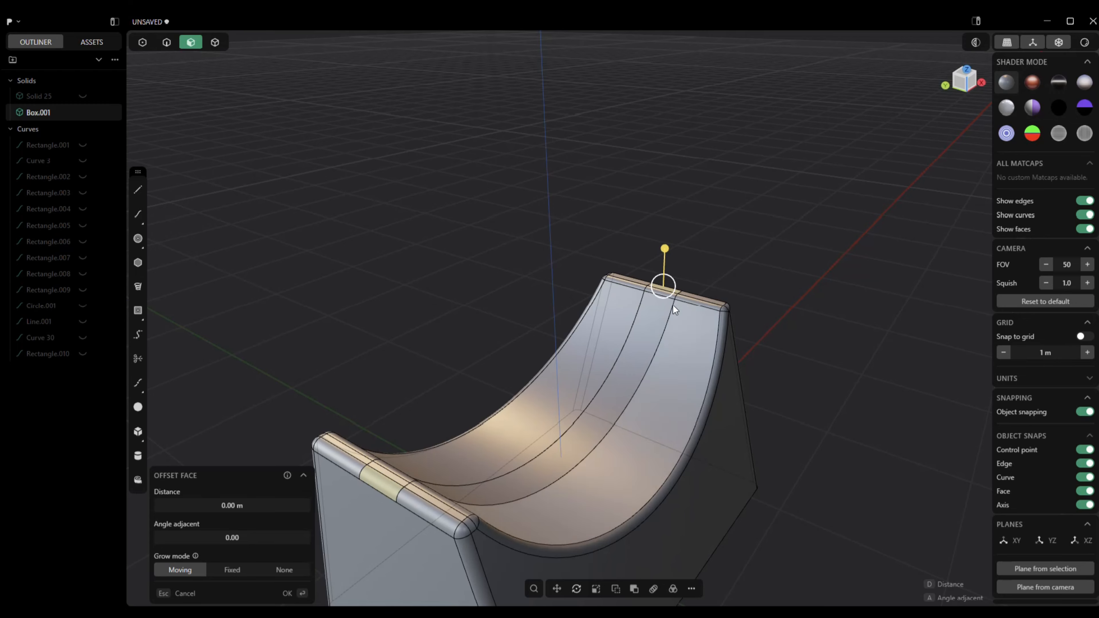
{"action": "middle_click_drag", "start_coordinate": [652, 331], "coordinate": [659, 319]}
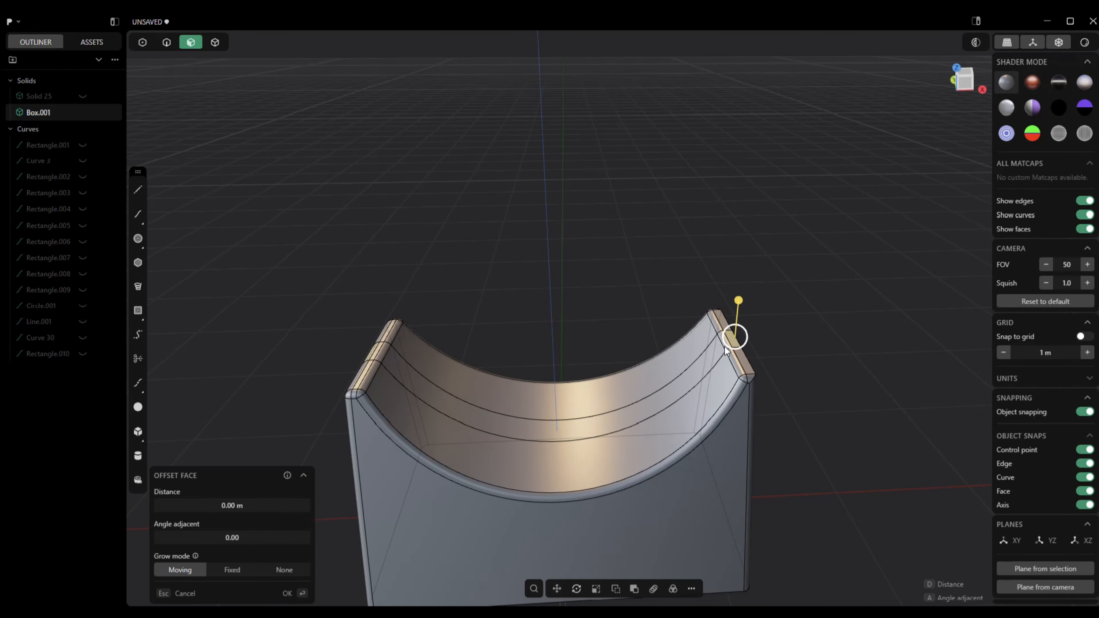
{"action": "left_click", "coordinate": [686, 386]}
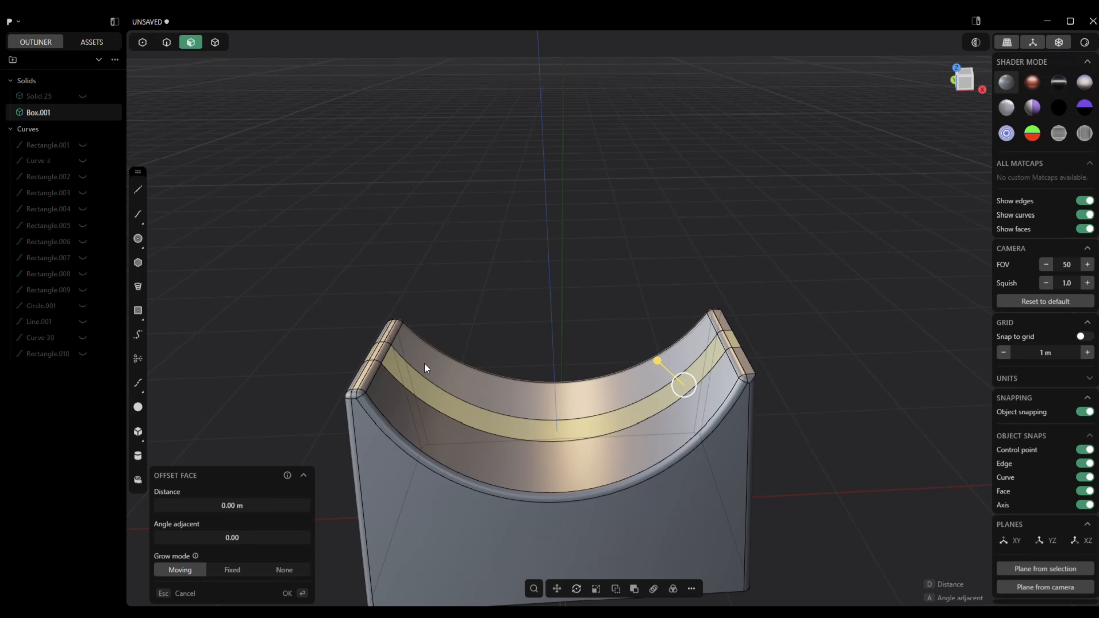
{"action": "left_click", "coordinate": [379, 357]}
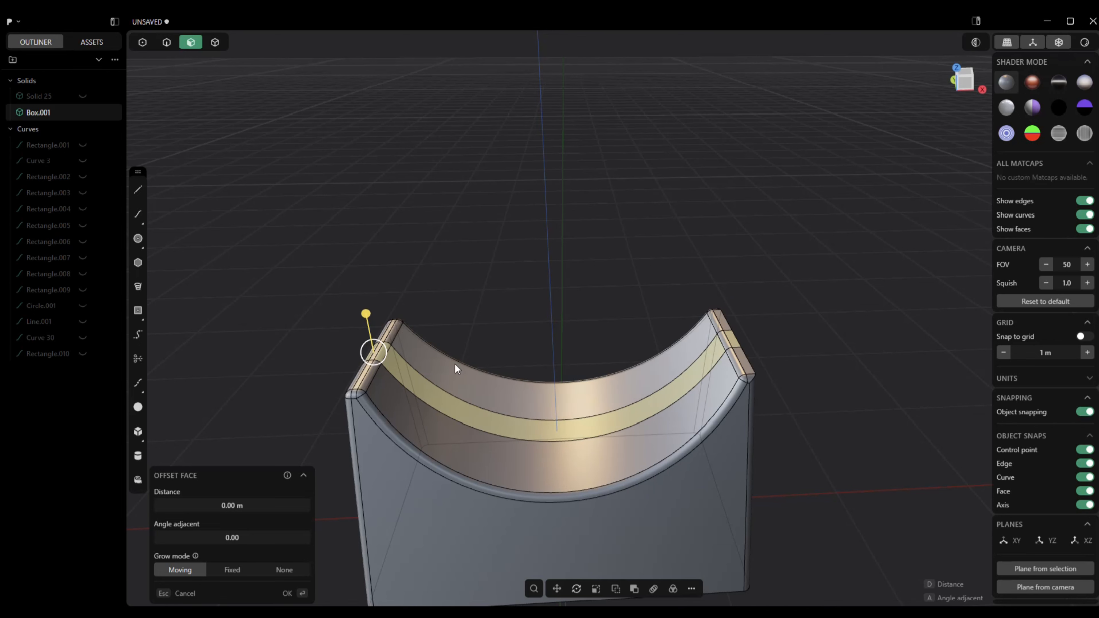
{"action": "left_click", "coordinate": [726, 343]}
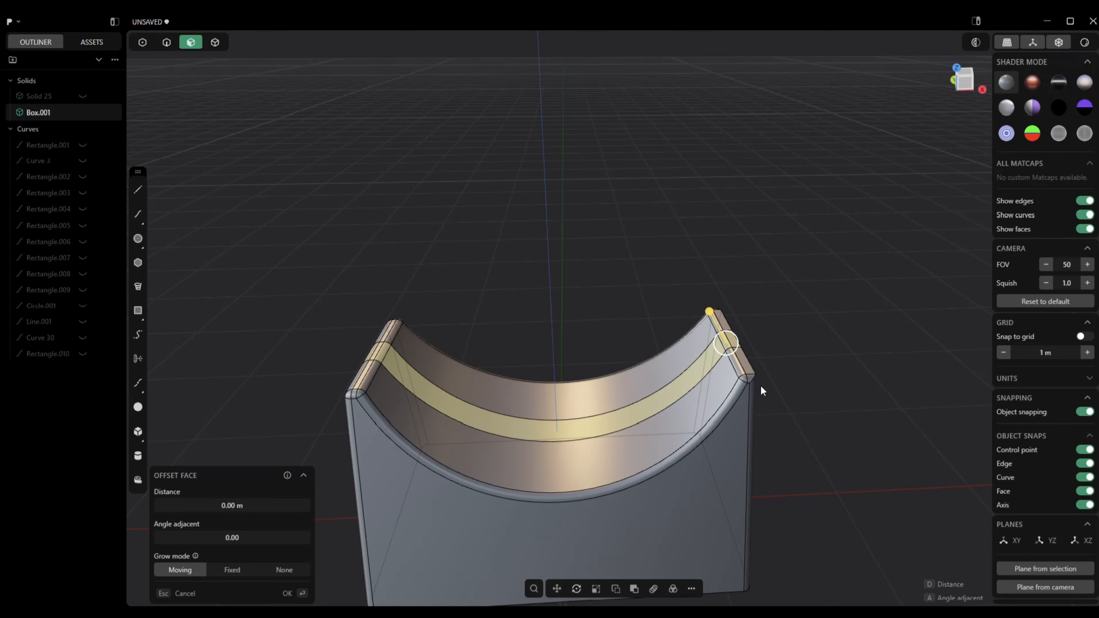
{"action": "middle_click_drag", "start_coordinate": [506, 461], "coordinate": [503, 508]}
{"action": "left_click", "coordinate": [592, 504]}
{"action": "middle_click_drag", "start_coordinate": [657, 513], "coordinate": [633, 502]}
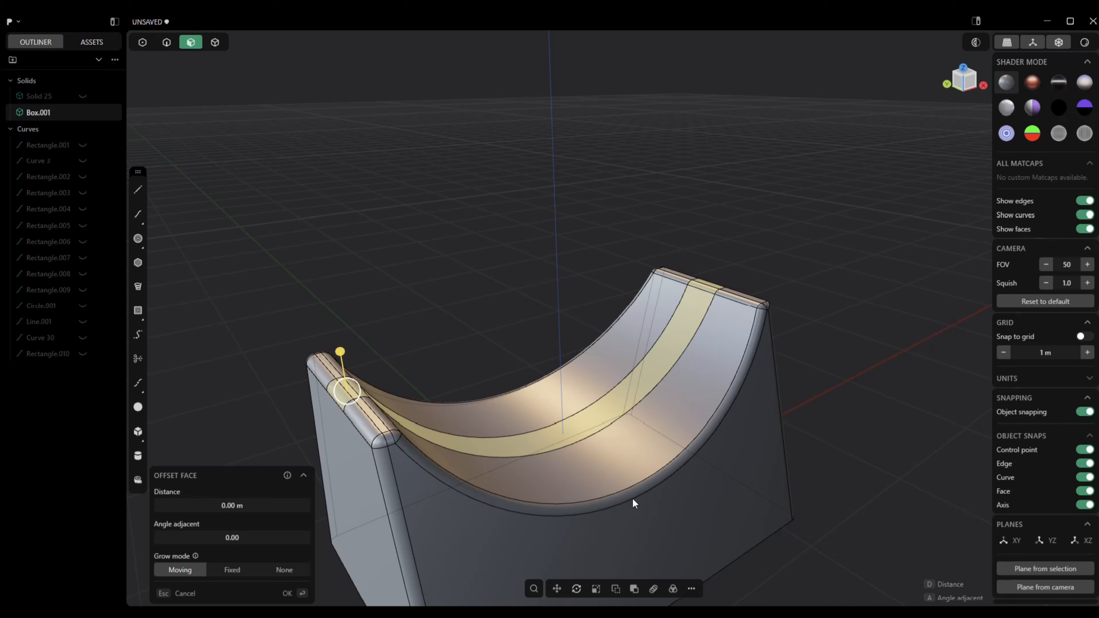
{"action": "key", "text": "e"}
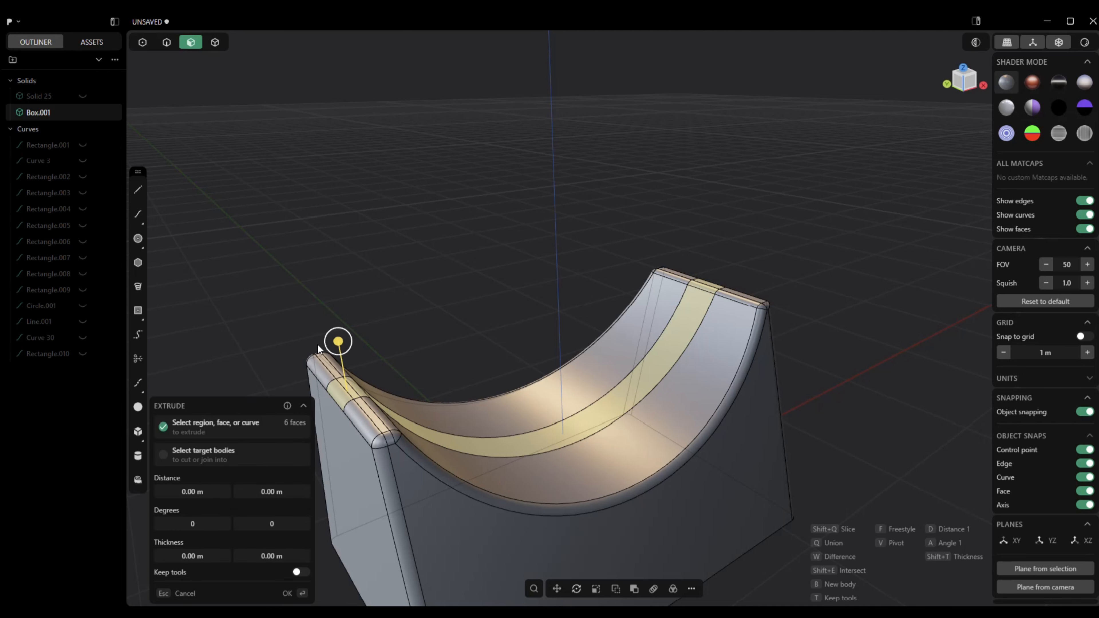
{"action": "left_click_drag", "start_coordinate": [340, 346], "coordinate": [340, 338]}
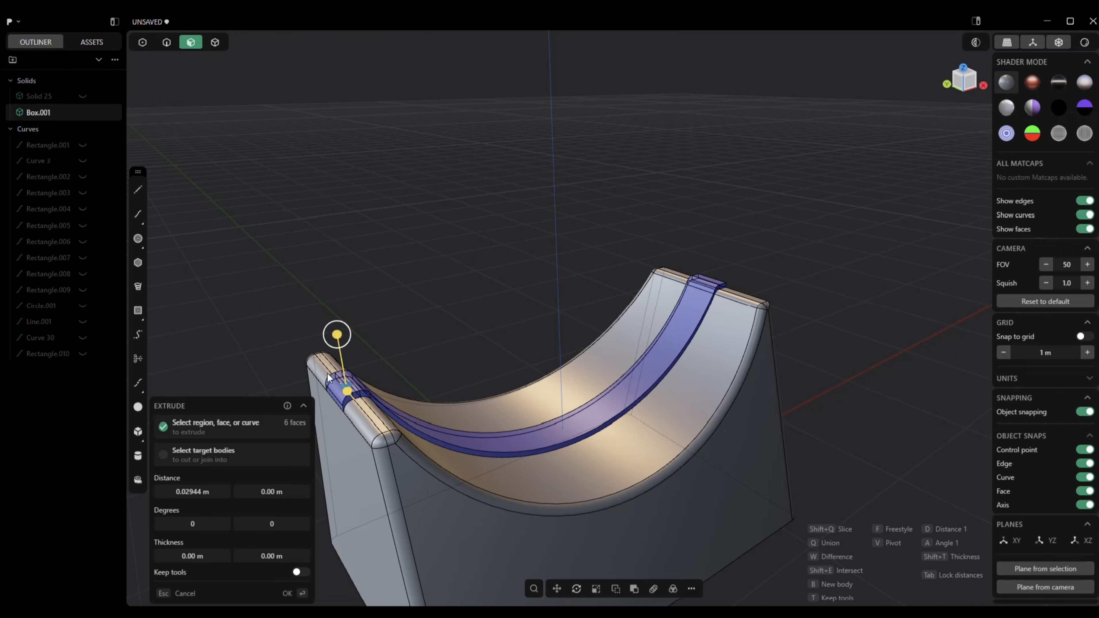
{"action": "left_click", "coordinate": [287, 594]}
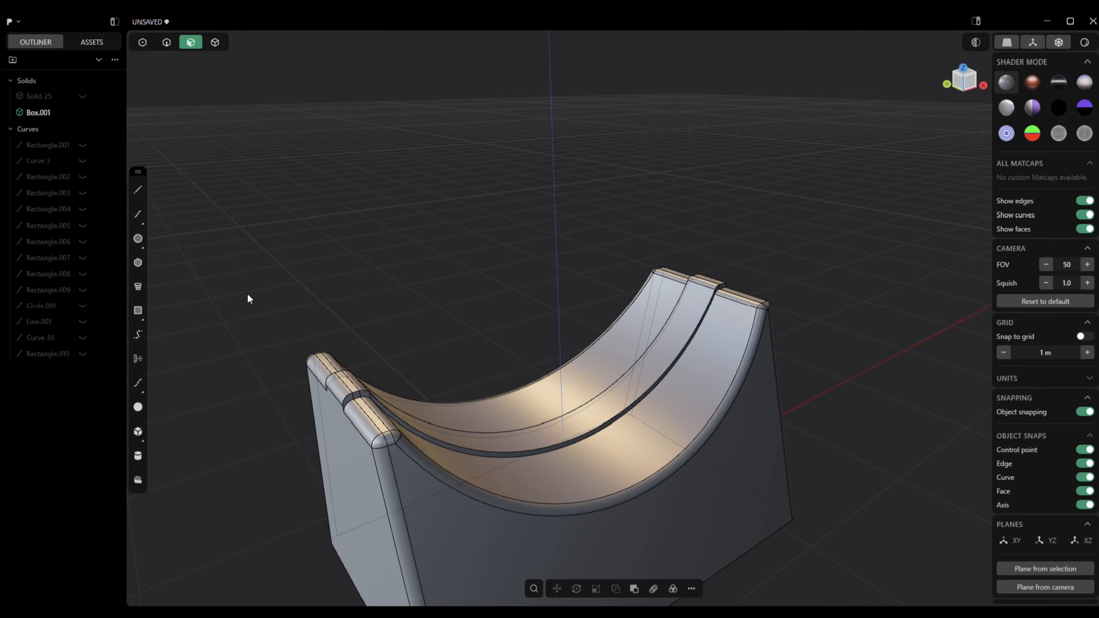
Show the slotted slab solid again together with the saddle block.
{"action": "key", "text": "3"}
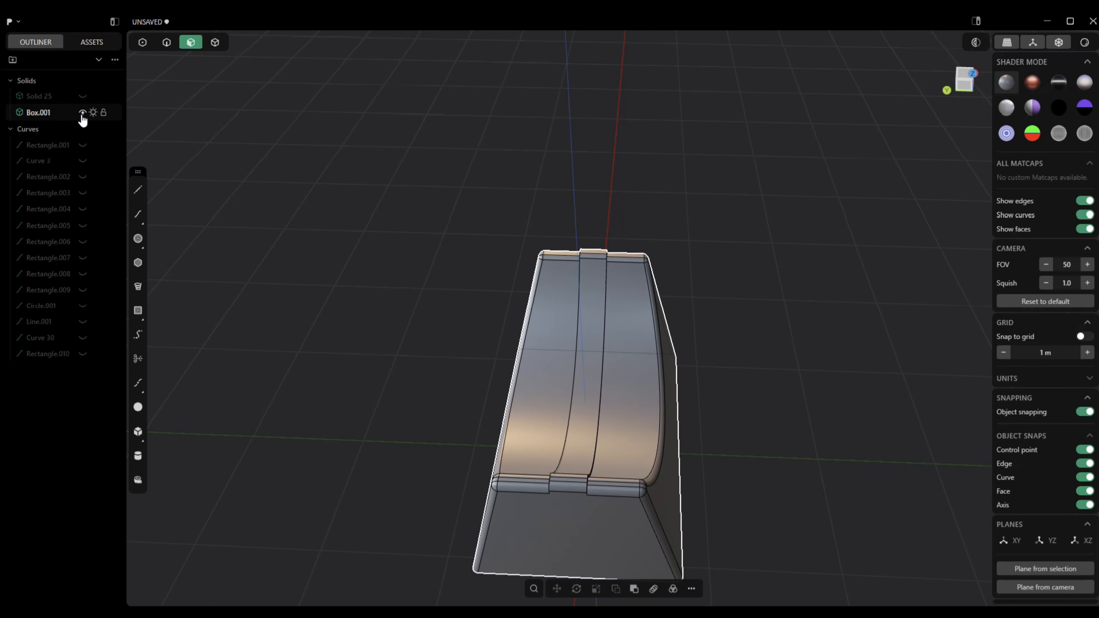
{"action": "left_click", "coordinate": [82, 113]}
{"action": "left_click", "coordinate": [81, 114]}
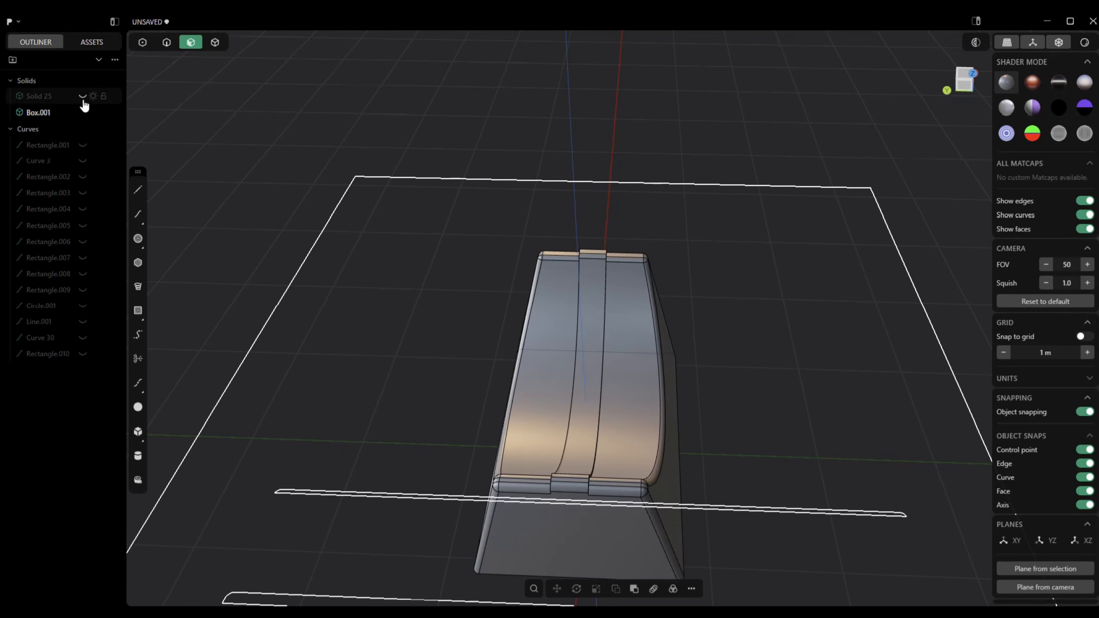
{"action": "left_click", "coordinate": [82, 96]}
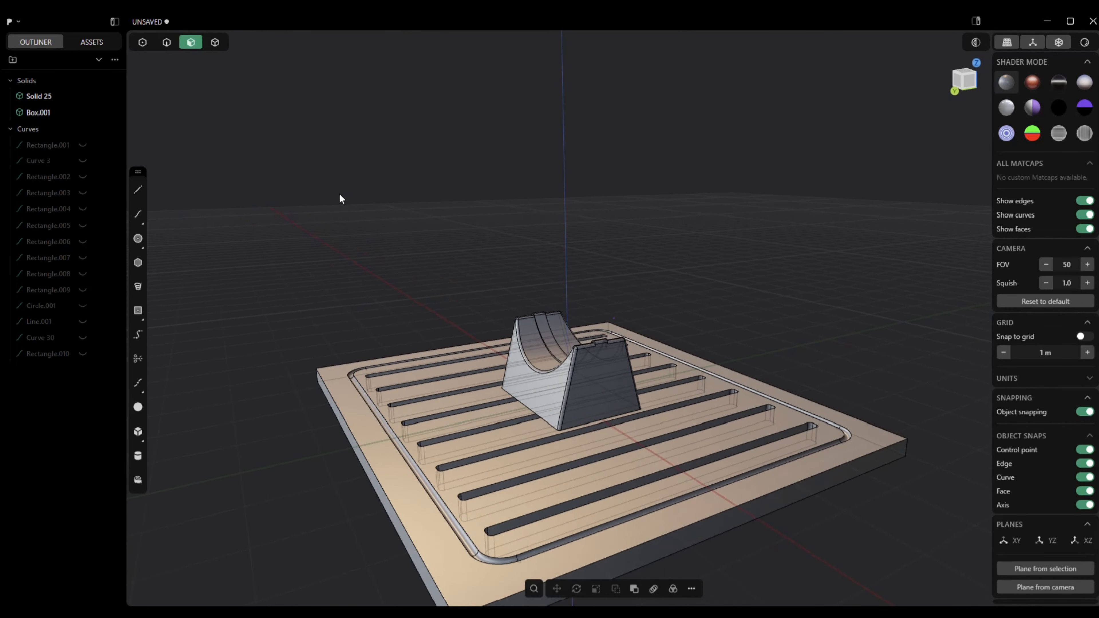
Rotate the whole saddle block on the slab by 90 degrees about the negative Z axis.
{"action": "left_click", "coordinate": [215, 42]}
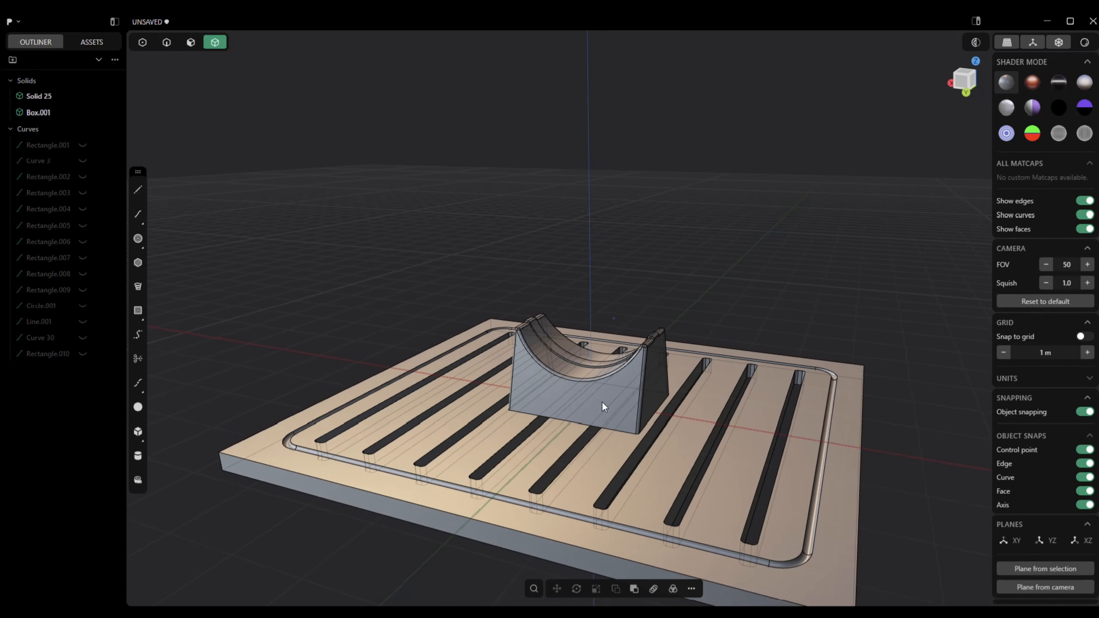
{"action": "left_click", "coordinate": [618, 392]}
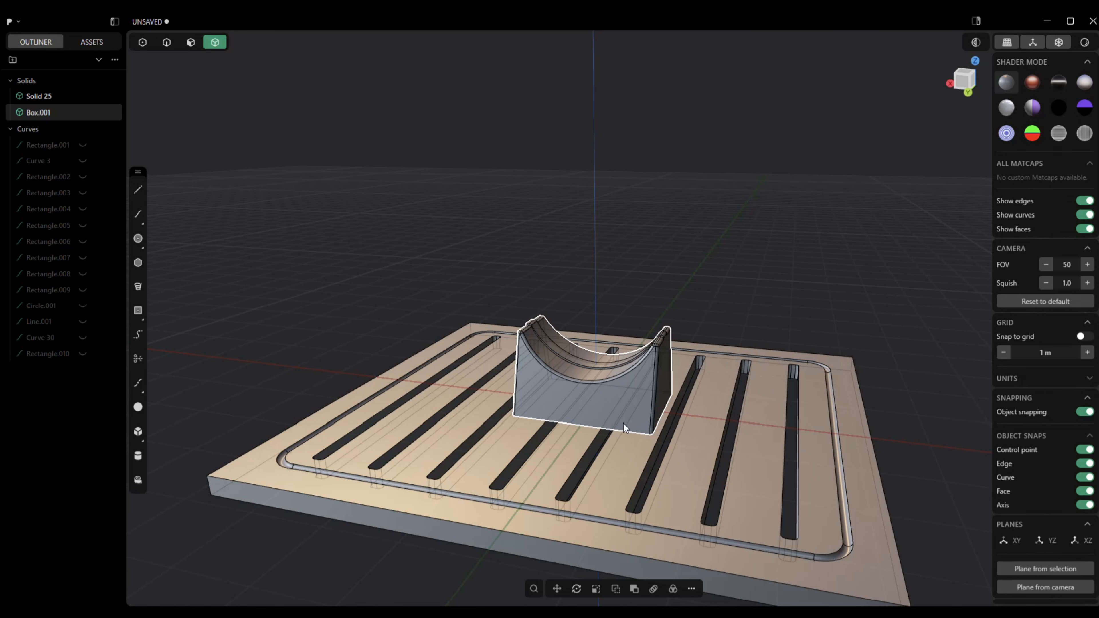
{"action": "key", "text": "r"}
{"action": "middle_click_drag", "start_coordinate": [619, 429], "coordinate": [606, 398]}
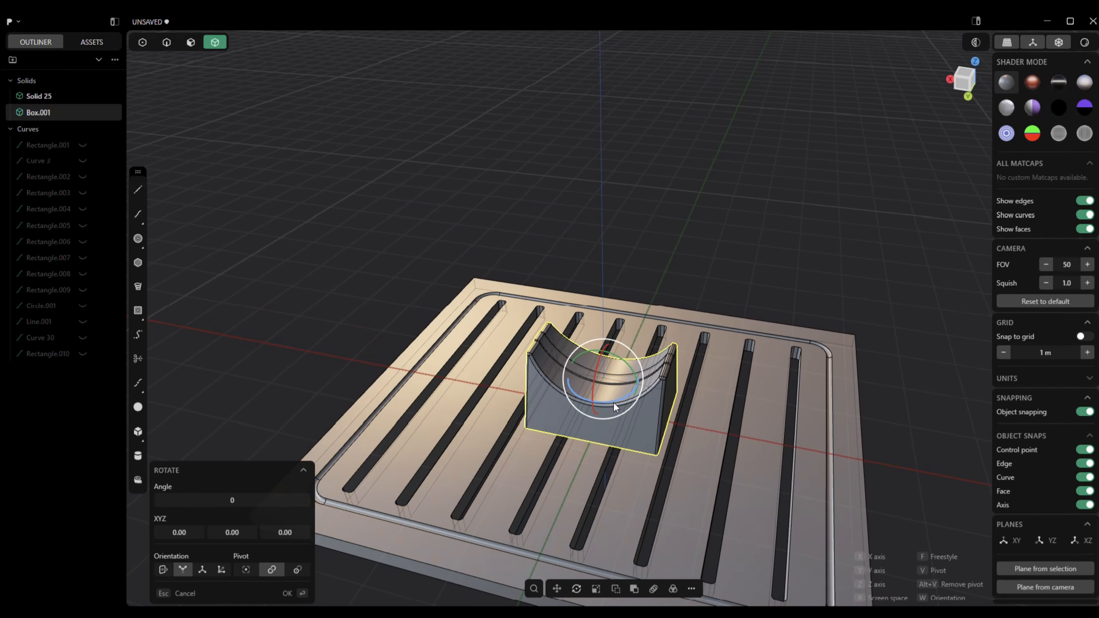
{"action": "left_click_drag", "start_coordinate": [615, 399], "coordinate": [338, 501]}
{"action": "left_click", "coordinate": [266, 502]}
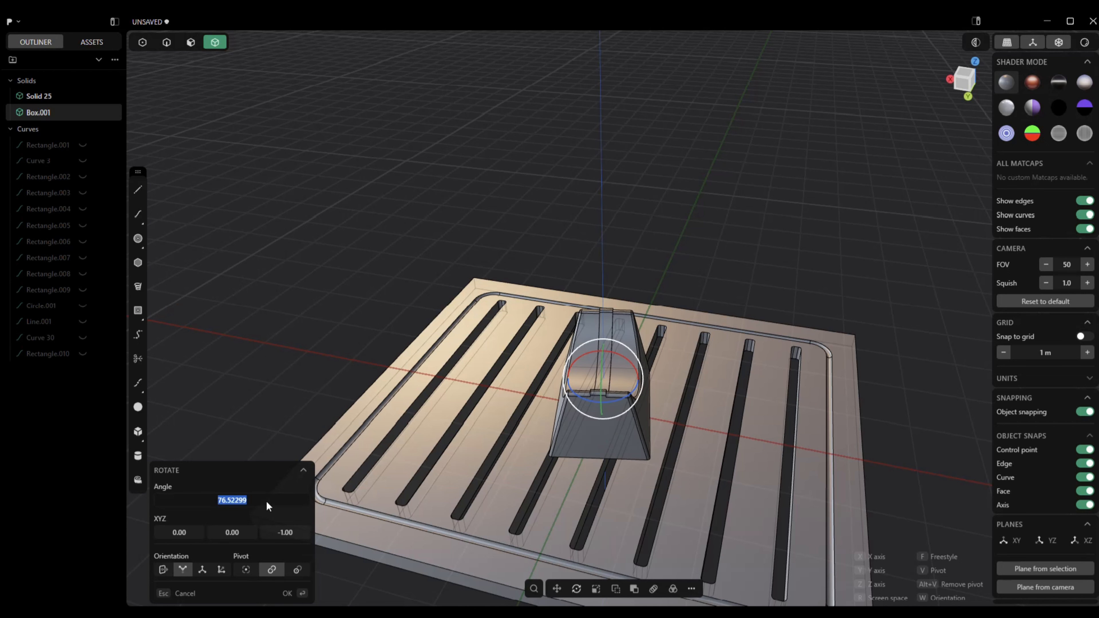
{"action": "type", "text": "90"}
{"action": "key", "text": "Return"}
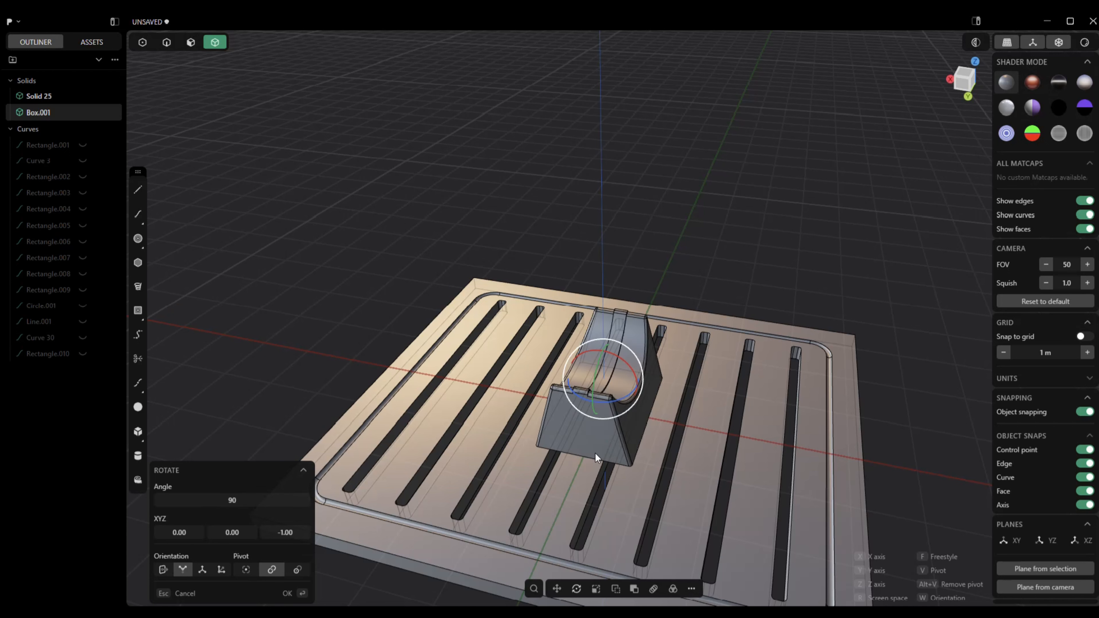
Scale the saddle block uniformly to about 0.34 of its size.
{"action": "left_click", "coordinate": [963, 75]}
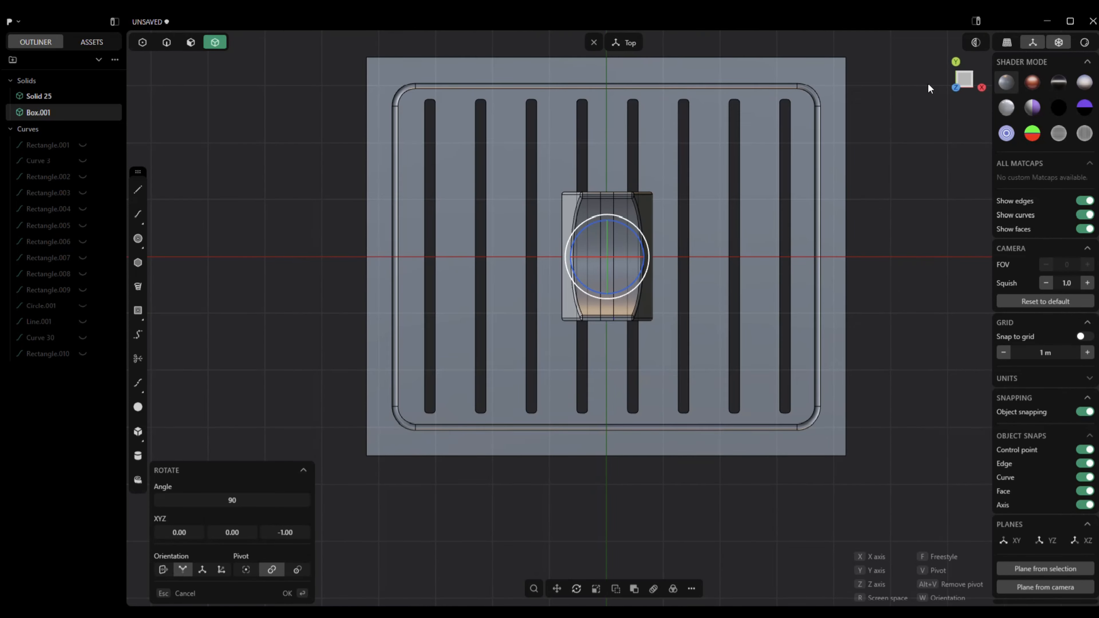
{"action": "key", "text": "s"}
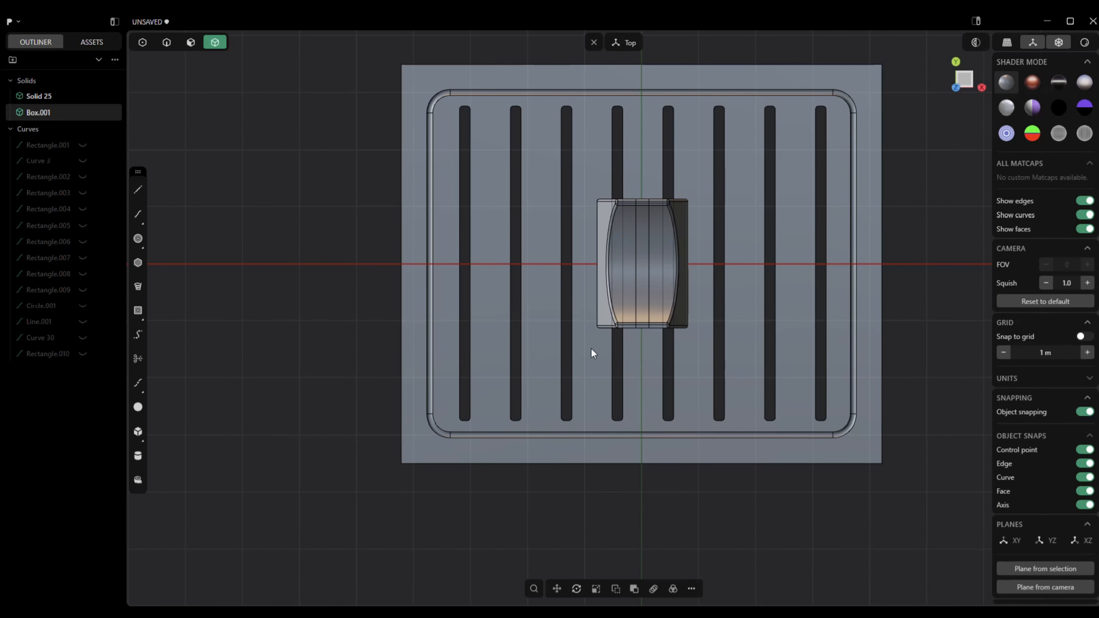
{"action": "left_click_drag", "start_coordinate": [653, 273], "coordinate": [649, 266]}
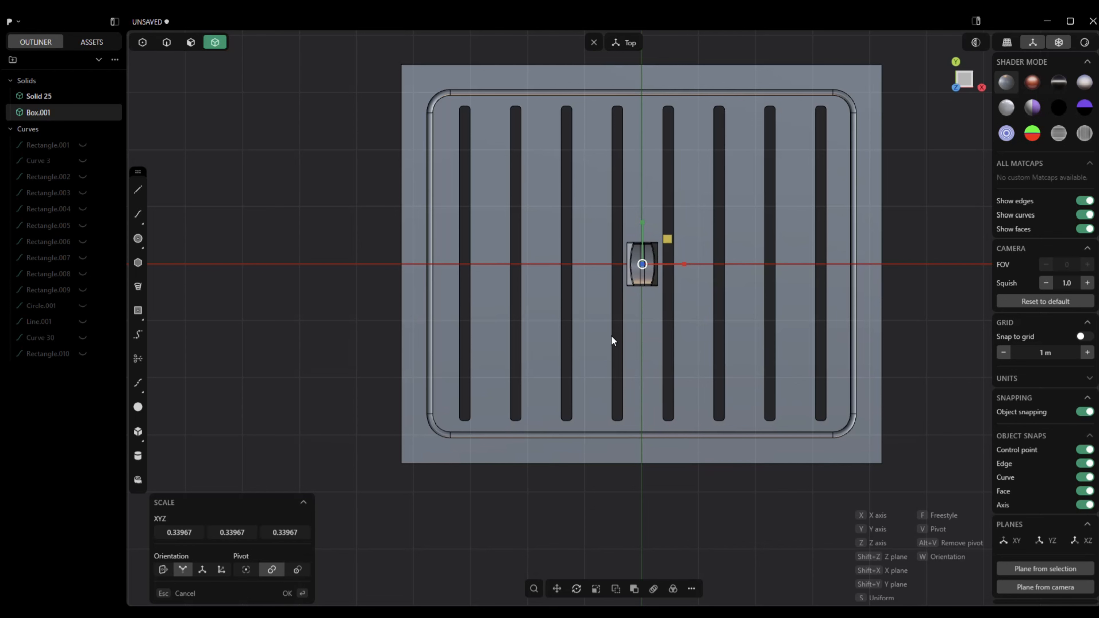
Move the scaled saddle block along the negative X axis until it is centred over the outermost slot.
{"action": "key", "text": "g"}
{"action": "left_click_drag", "start_coordinate": [683, 265], "coordinate": [505, 271]}
{"action": "left_click", "coordinate": [287, 594]}
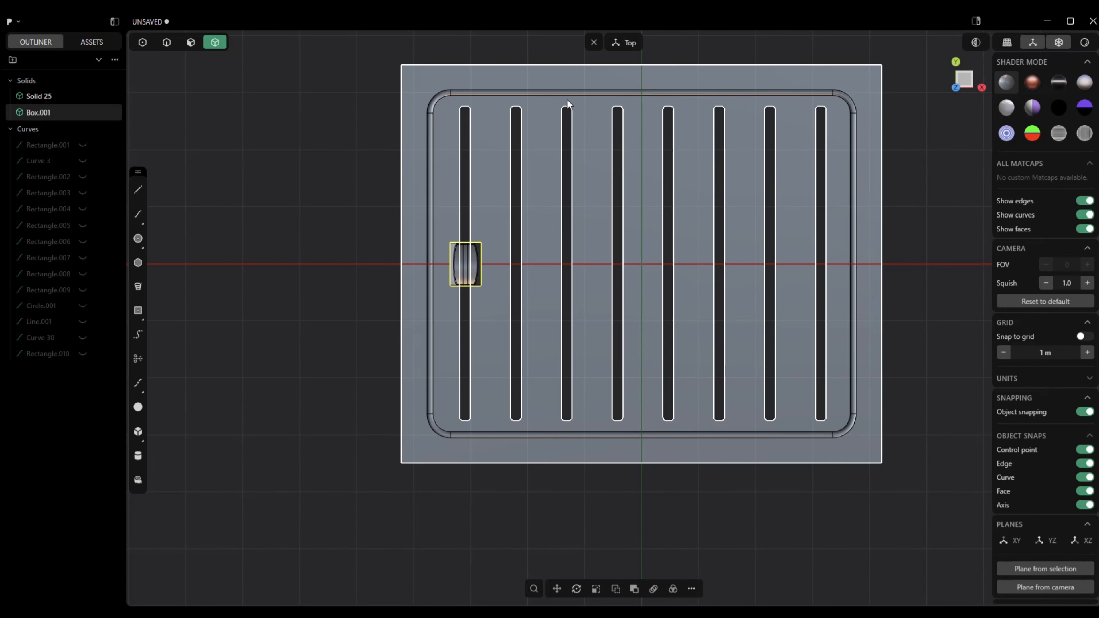
Lower the saddle block about 0.4 m along Z toward the slab's surface.
{"action": "left_click", "coordinate": [589, 43]}
{"action": "middle_click_drag", "start_coordinate": [492, 157], "coordinate": [534, 294]}
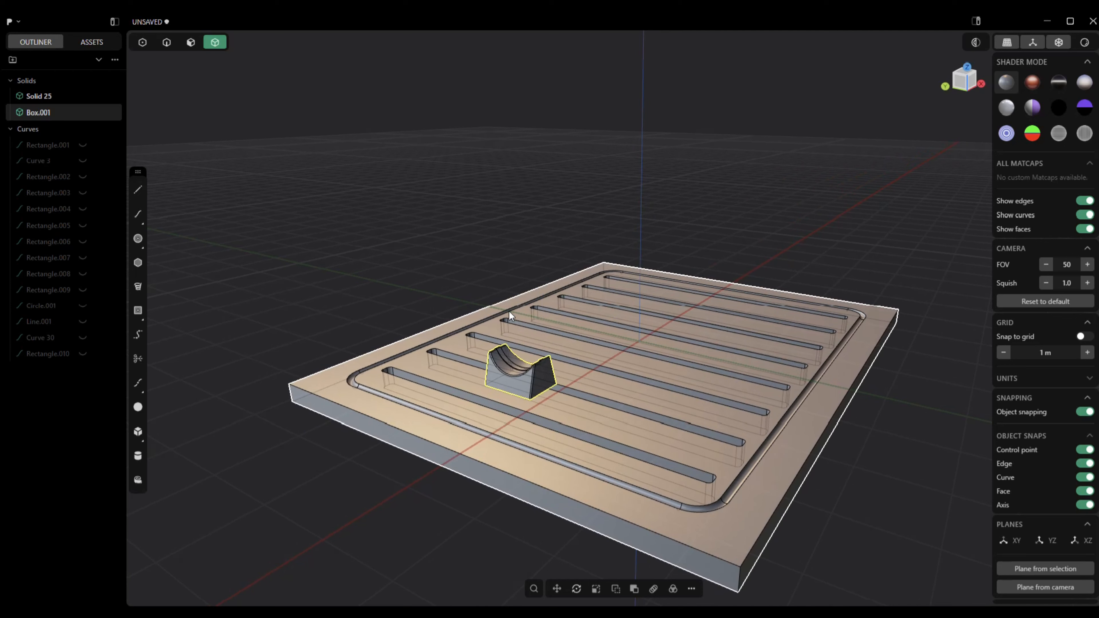
{"action": "key", "text": "g"}
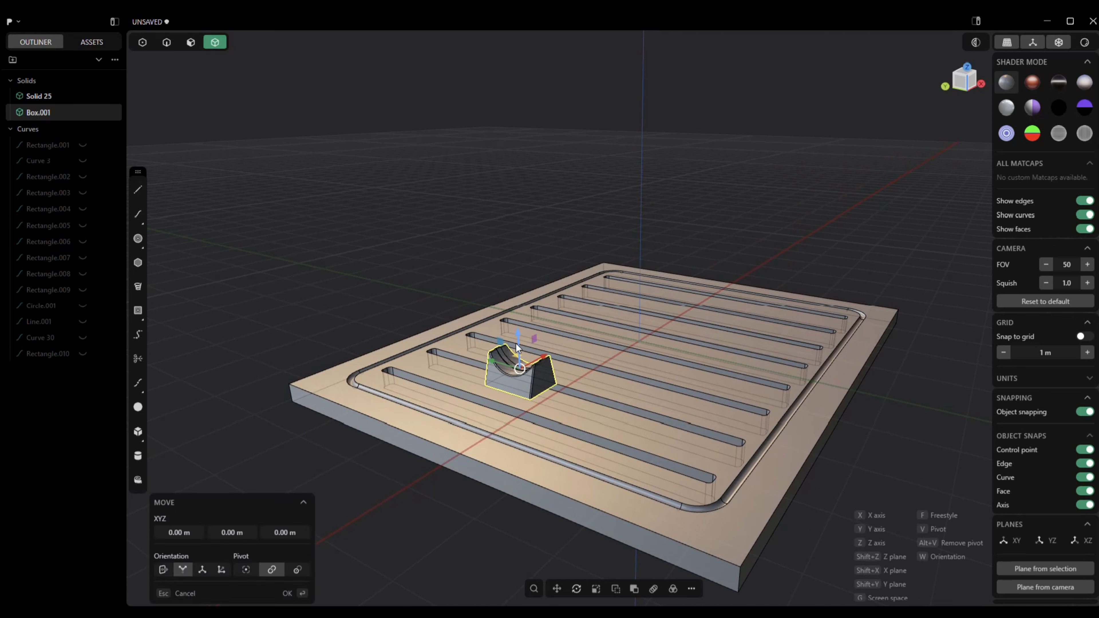
{"action": "left_click_drag", "start_coordinate": [517, 338], "coordinate": [520, 367]}
{"action": "middle_click_drag", "start_coordinate": [515, 375], "coordinate": [366, 461]}
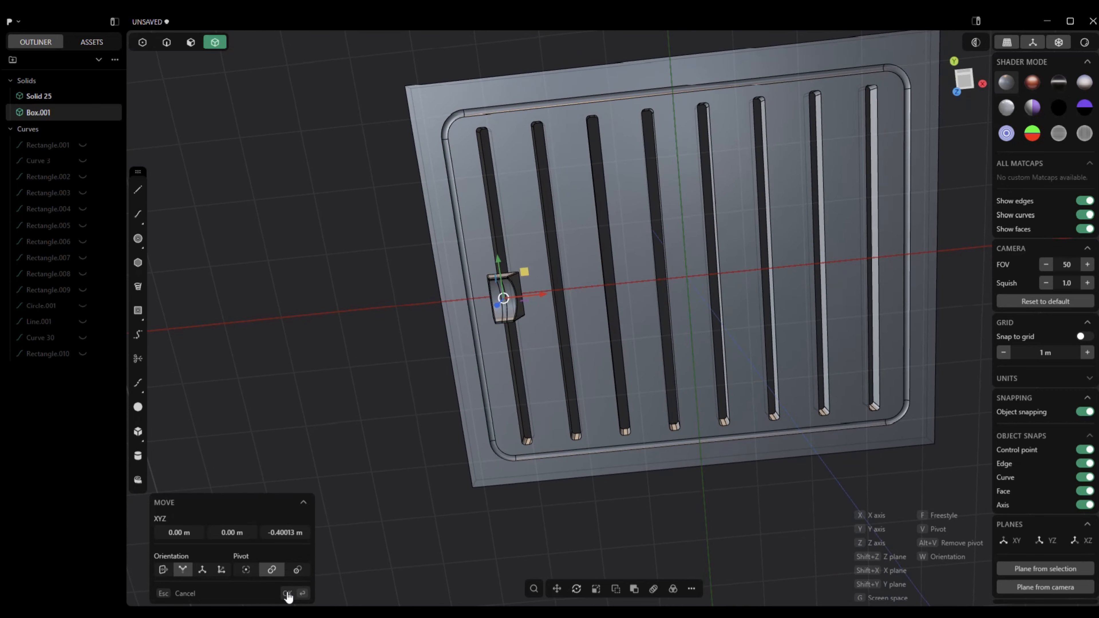
{"action": "left_click", "coordinate": [288, 594]}
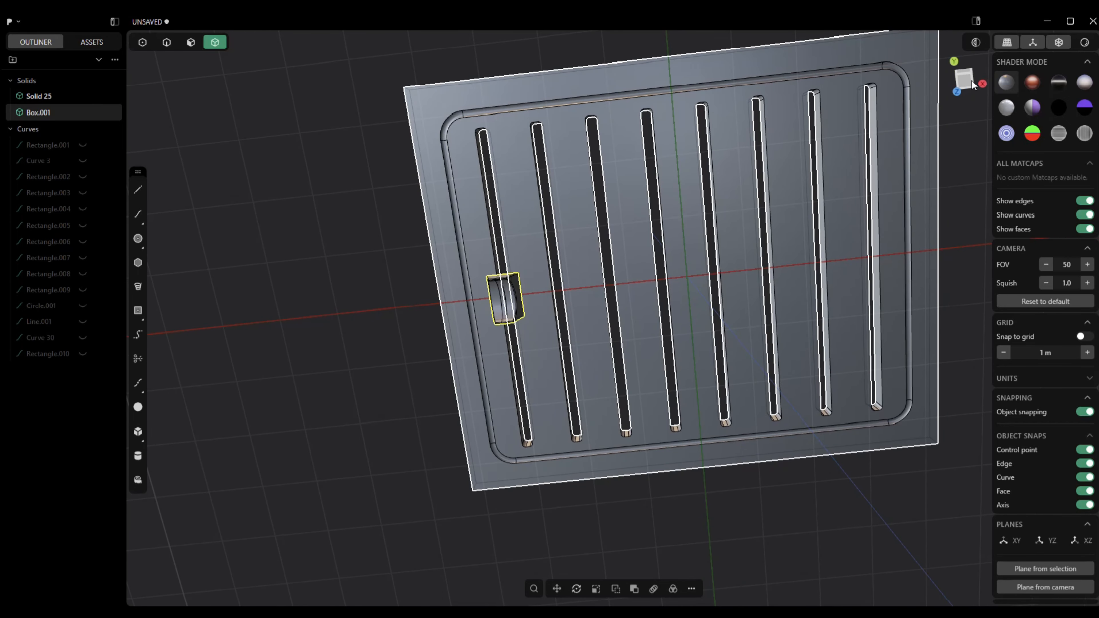
Create a rectangular array of 8 saddle blocks along X with an extent of about 6.33 m, one over each slot.
{"action": "left_click", "coordinate": [969, 81]}
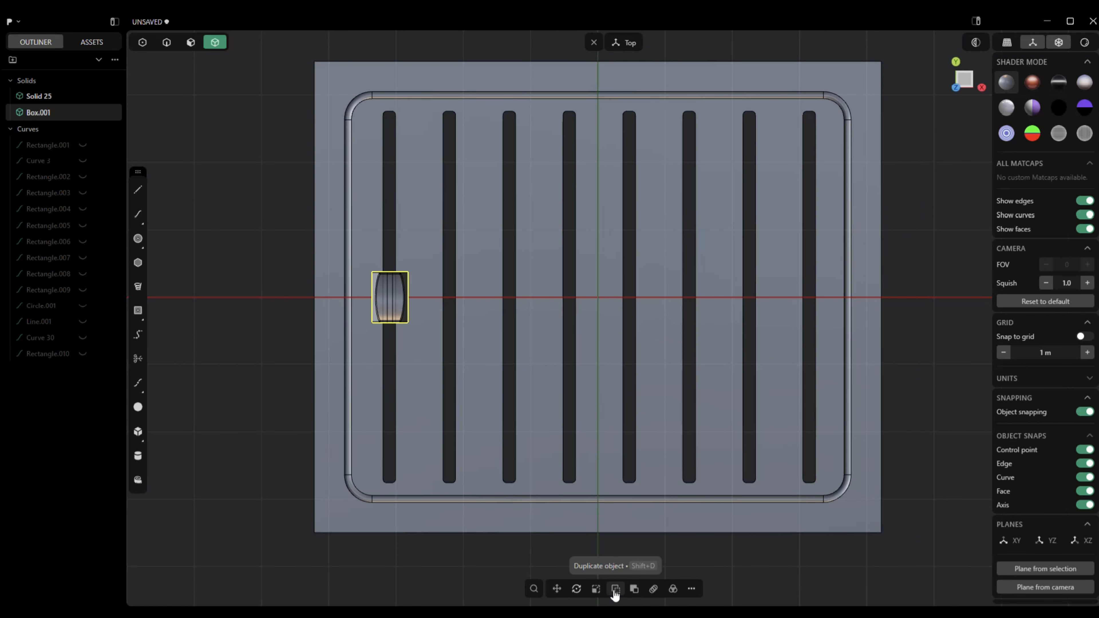
{"action": "left_click", "coordinate": [654, 590]}
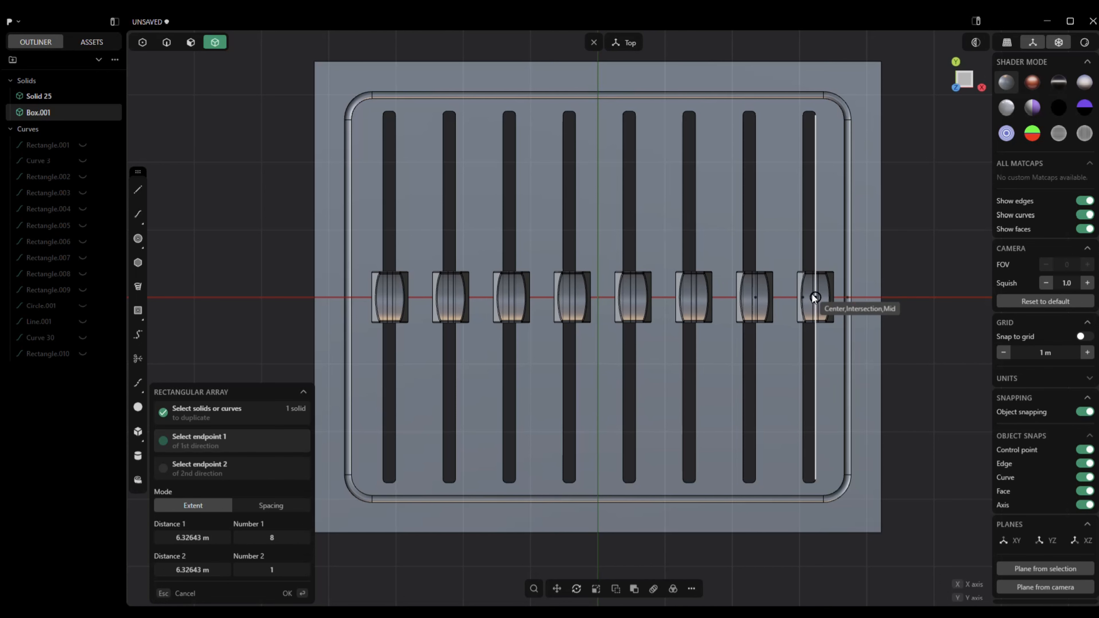
{"action": "left_click", "coordinate": [815, 297]}
{"action": "left_click", "coordinate": [288, 593]}
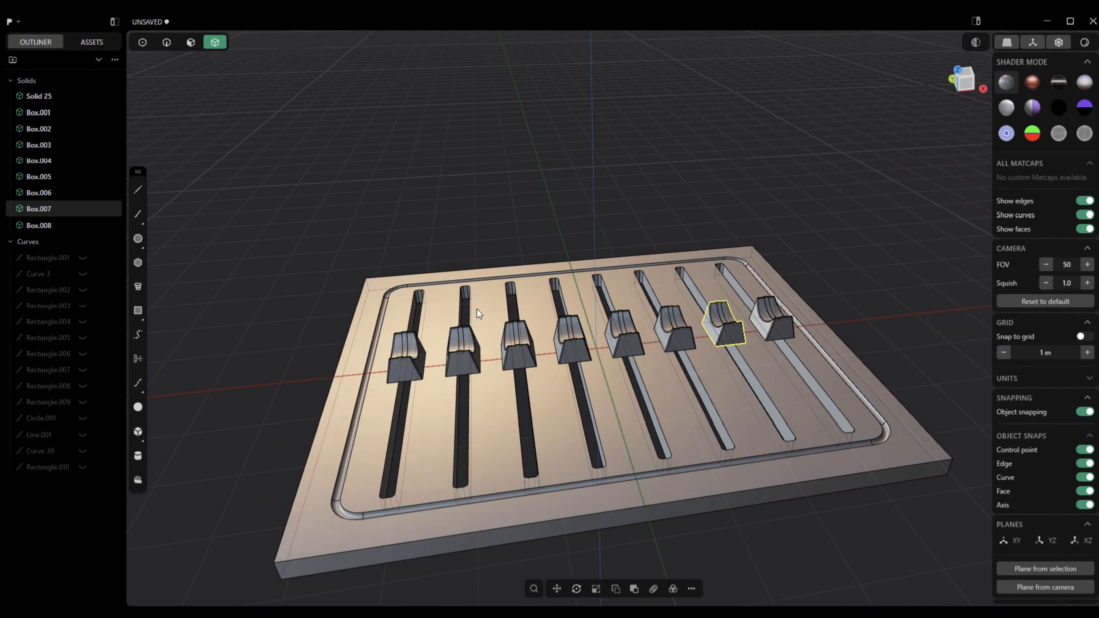
Slide the first saddle block, at the negative X end, about 0.66 m along its slot in negative Y.
{"action": "middle_click_drag", "start_coordinate": [476, 309], "coordinate": [425, 375]}
{"action": "left_click", "coordinate": [417, 379]}
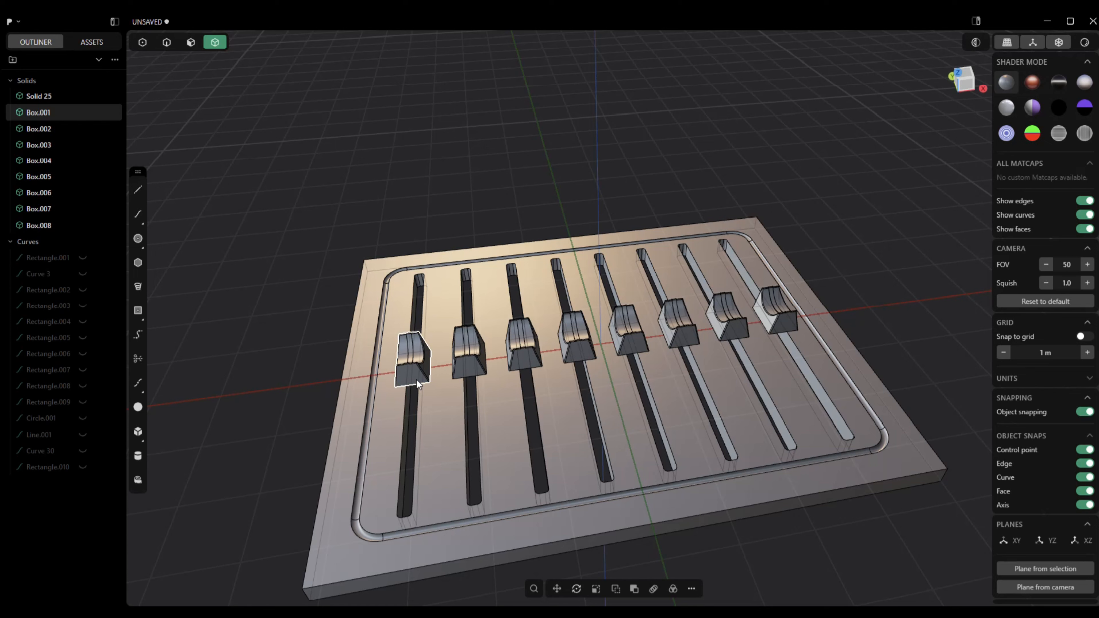
{"action": "key", "text": "g"}
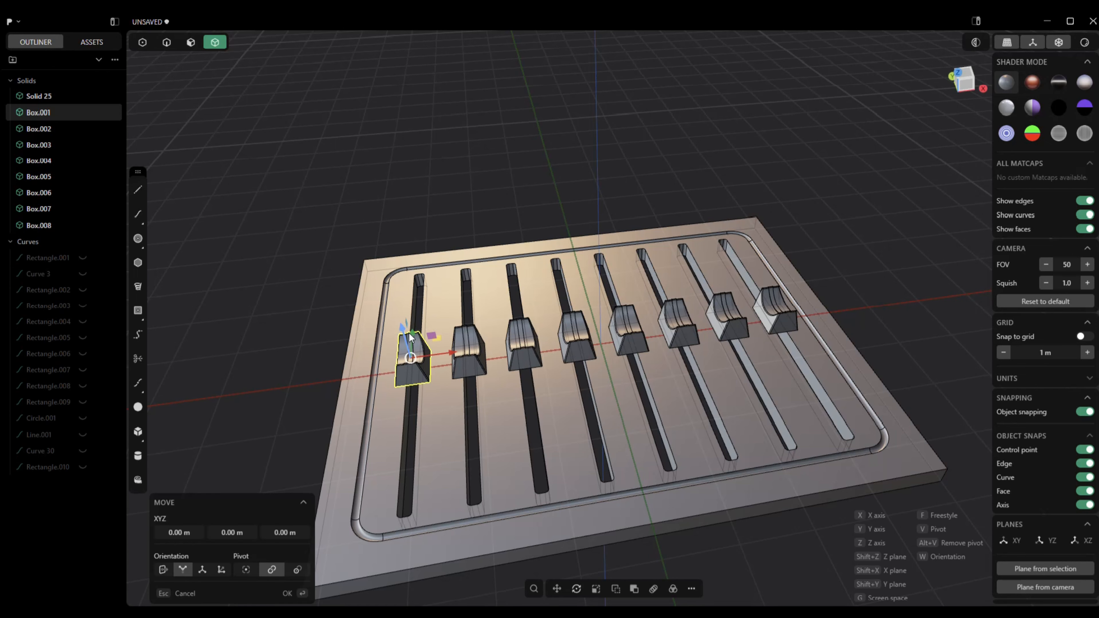
{"action": "left_click_drag", "start_coordinate": [410, 337], "coordinate": [419, 364]}
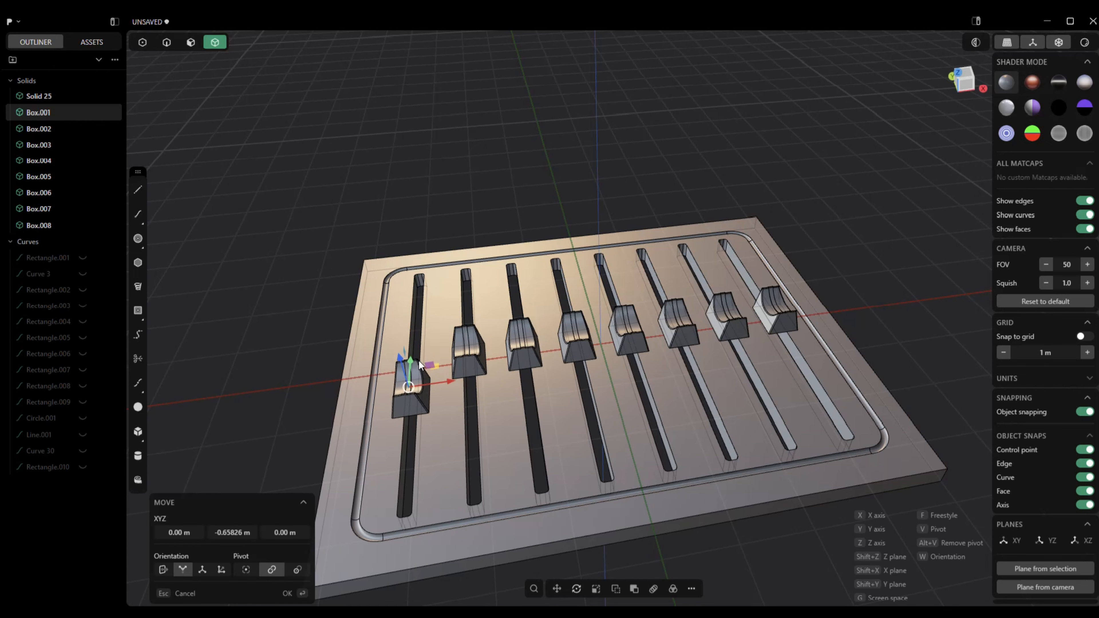
{"action": "left_click", "coordinate": [289, 594]}
Slide the third saddle block about 0.21 m along its slot in negative Y.
{"action": "left_click", "coordinate": [531, 358]}
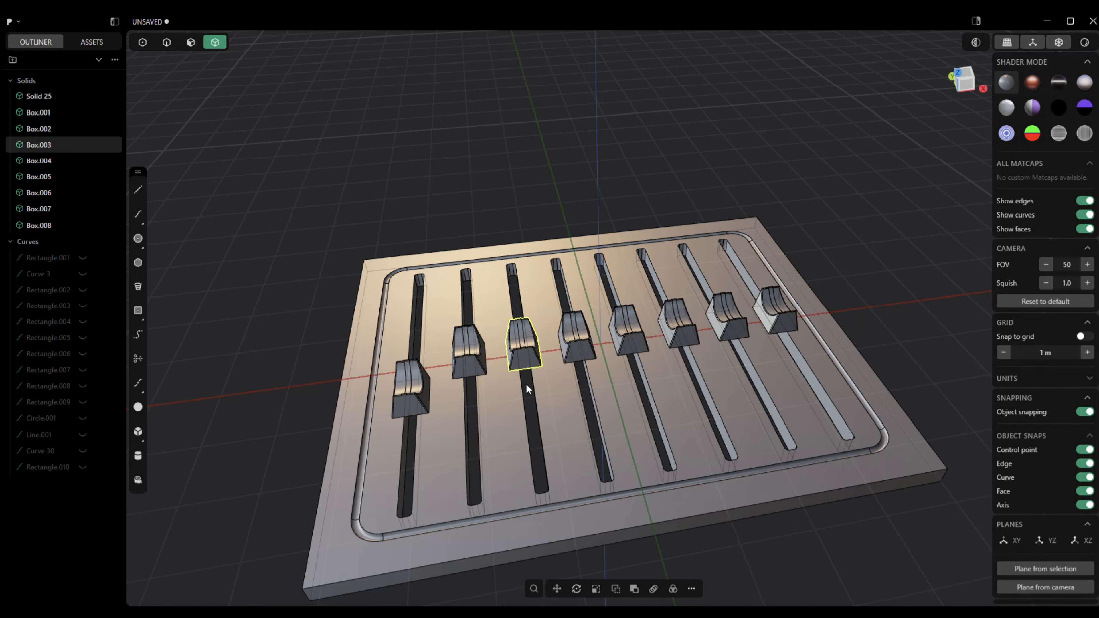
{"action": "key", "text": "g"}
{"action": "right_click_drag", "start_coordinate": [448, 397], "coordinate": [487, 368]}
{"action": "left_click_drag", "start_coordinate": [508, 358], "coordinate": [512, 364]}
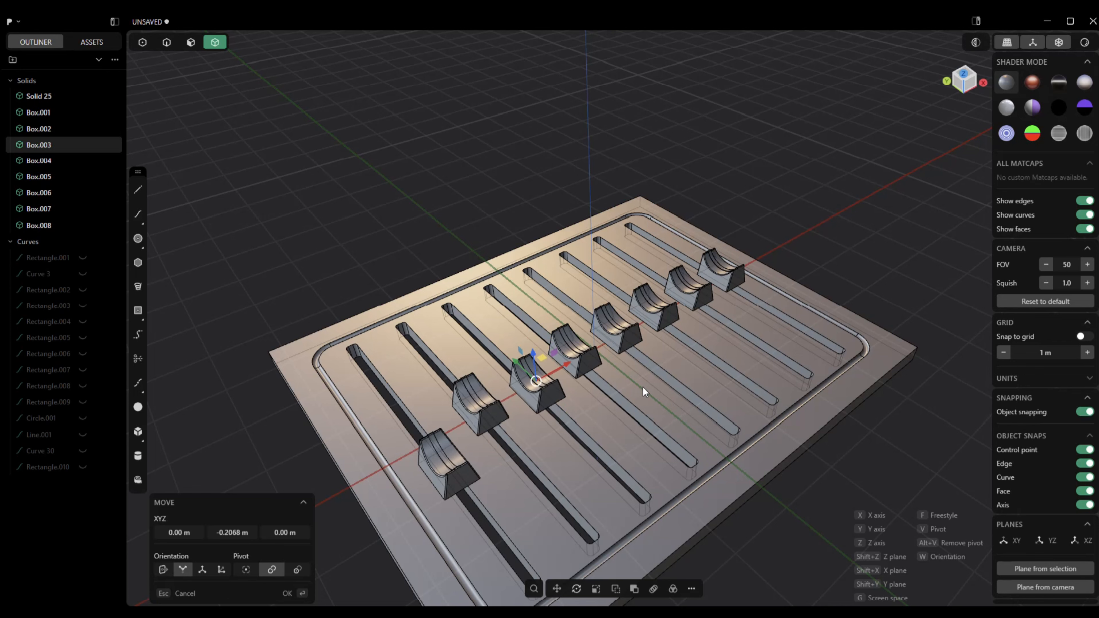
{"action": "left_click", "coordinate": [298, 591]}
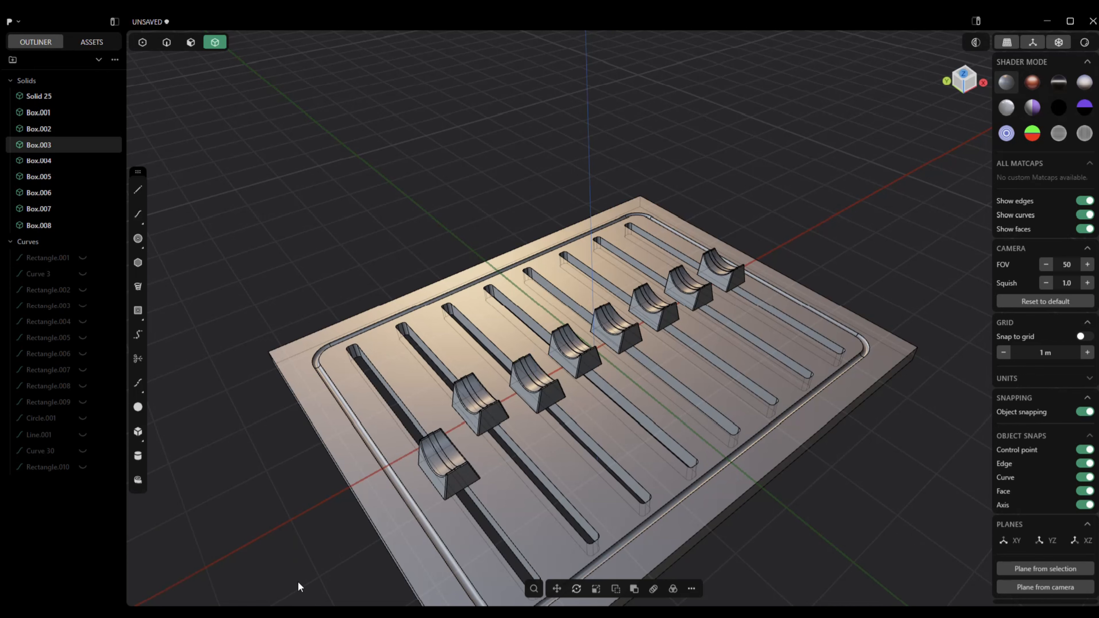
Slide the sixth saddle block about 1.06 m along its slot in negative Y.
{"action": "left_click", "coordinate": [670, 320]}
{"action": "key", "text": "g"}
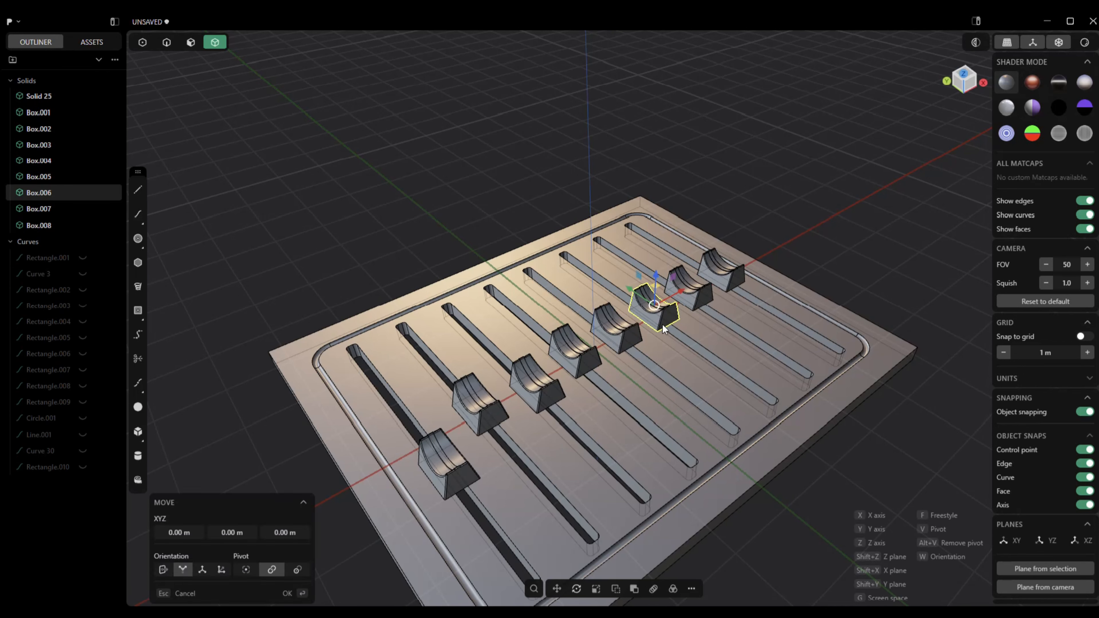
{"action": "left_click_drag", "start_coordinate": [631, 296], "coordinate": [674, 290]}
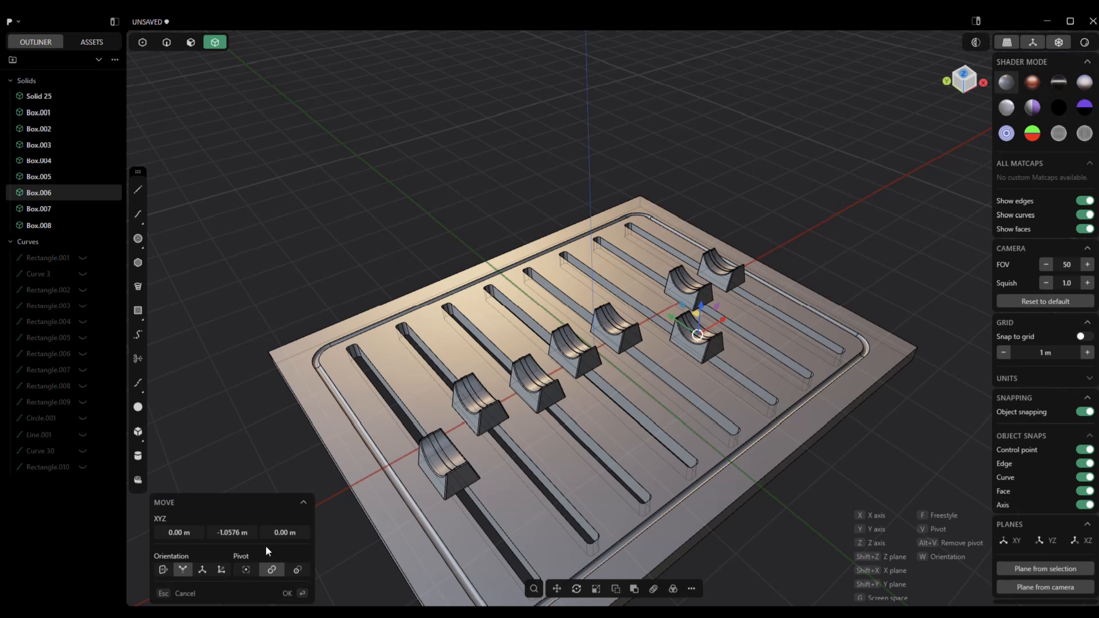
{"action": "left_click", "coordinate": [289, 594]}
Slide the seventh saddle block about 0.97 m along its slot in positive Y.
{"action": "left_click", "coordinate": [683, 285]}
{"action": "key", "text": "g"}
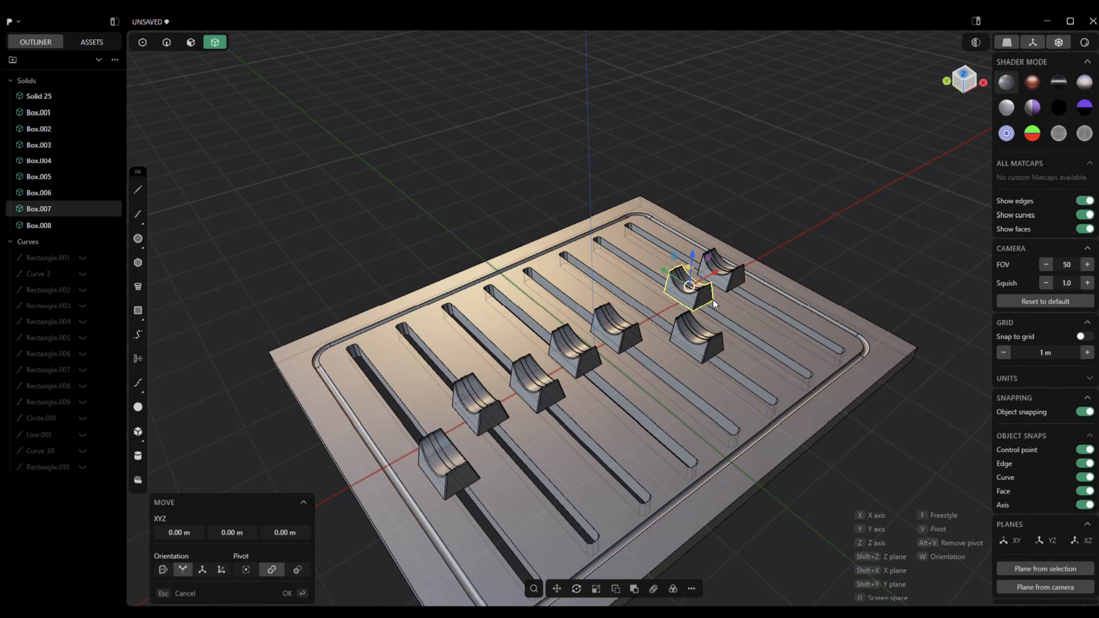
{"action": "left_click_drag", "start_coordinate": [663, 269], "coordinate": [623, 256]}
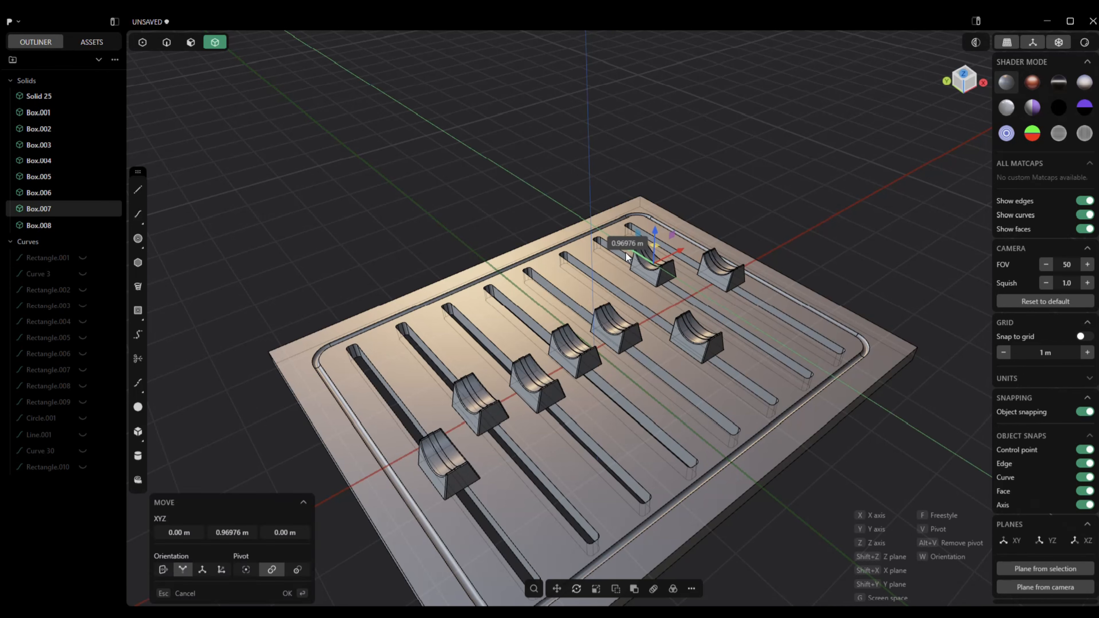
{"action": "left_click", "coordinate": [288, 594]}
Slide the fifth saddle block about 0.52 m along its slot in negative Y.
{"action": "left_click", "coordinate": [612, 355]}
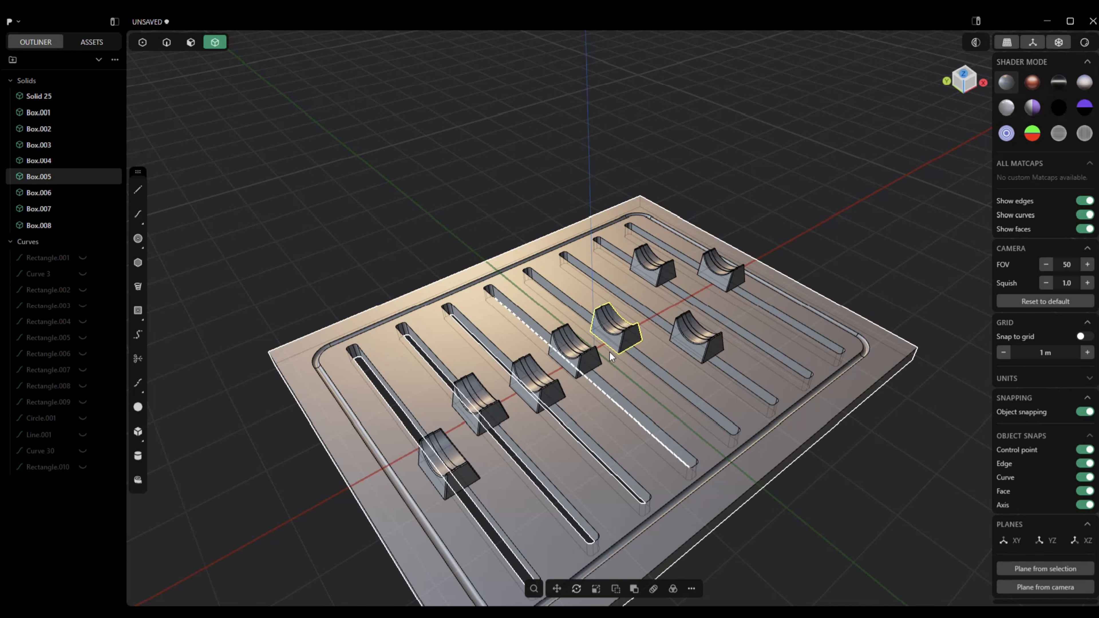
{"action": "key", "text": "g"}
{"action": "left_click_drag", "start_coordinate": [604, 319], "coordinate": [636, 341]}
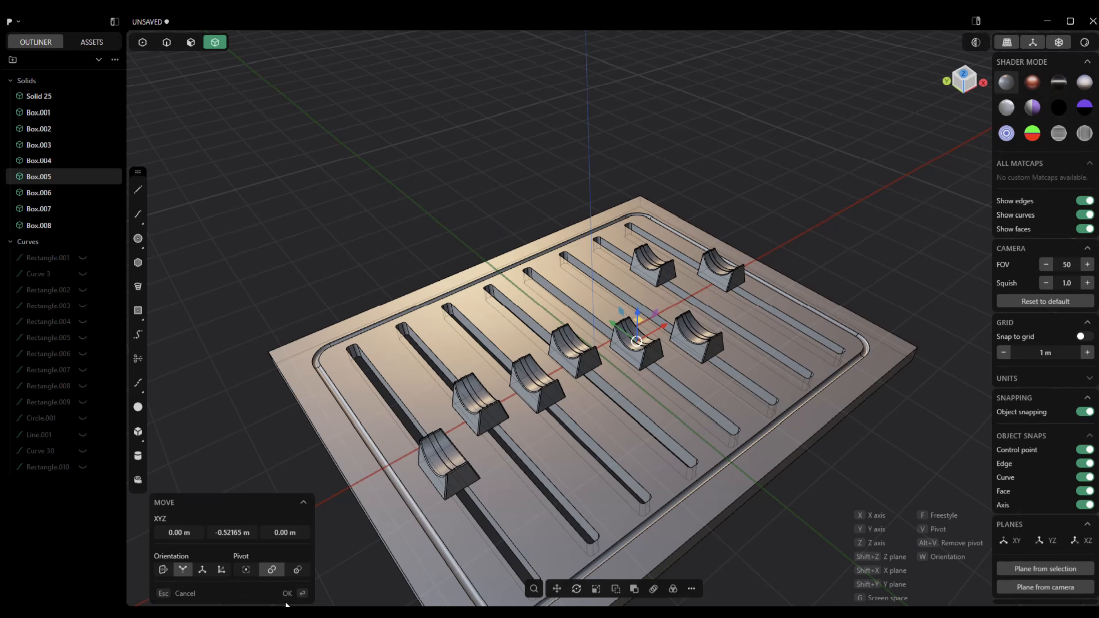
{"action": "left_click", "coordinate": [288, 593]}
{"action": "middle_click_drag", "start_coordinate": [355, 501], "coordinate": [346, 504]}
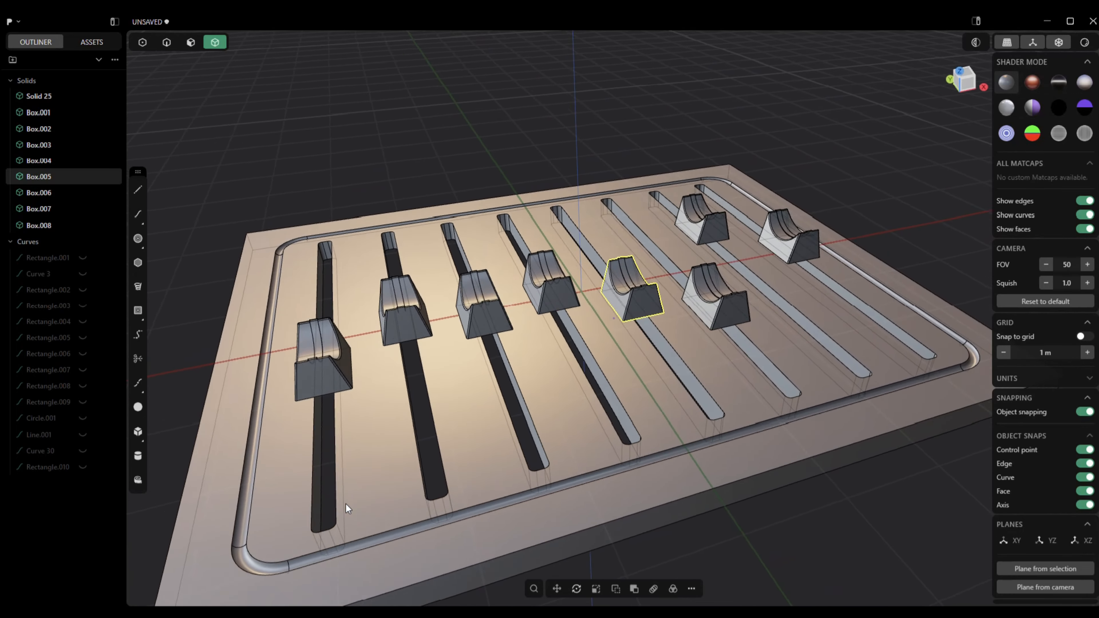